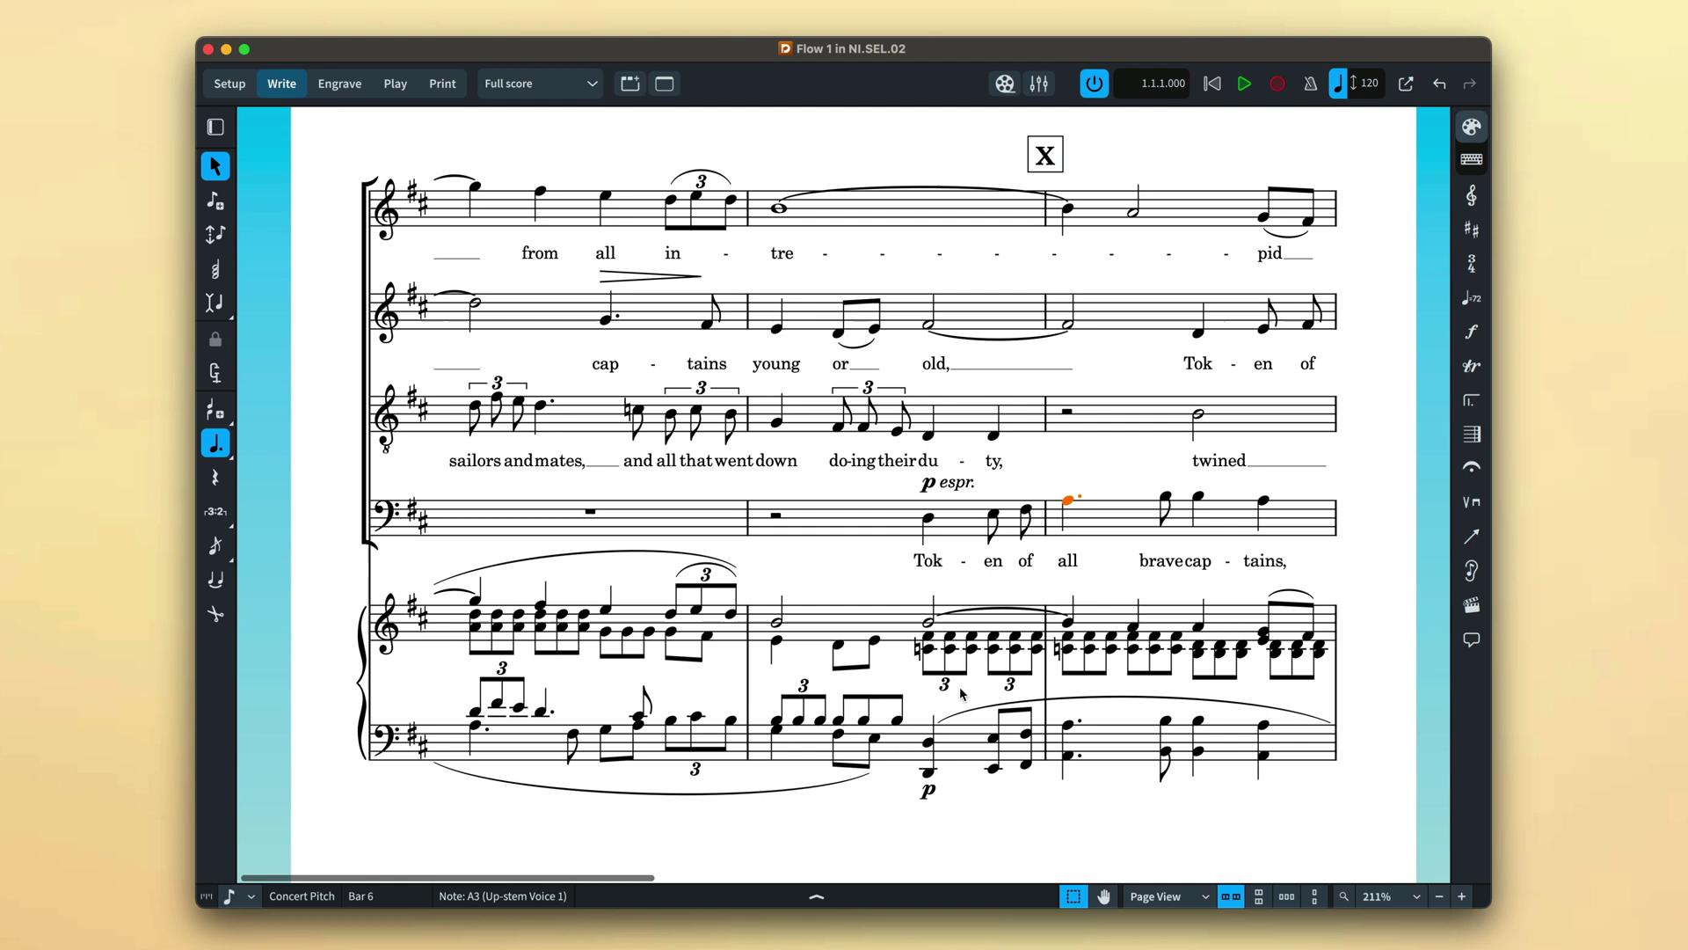
# Step: Step the selection through the bass, tenor, alto and soprano notes, then jump by whole bars
pyautogui.press('Right')
pyautogui.press('Right')
pyautogui.press('super+Up')
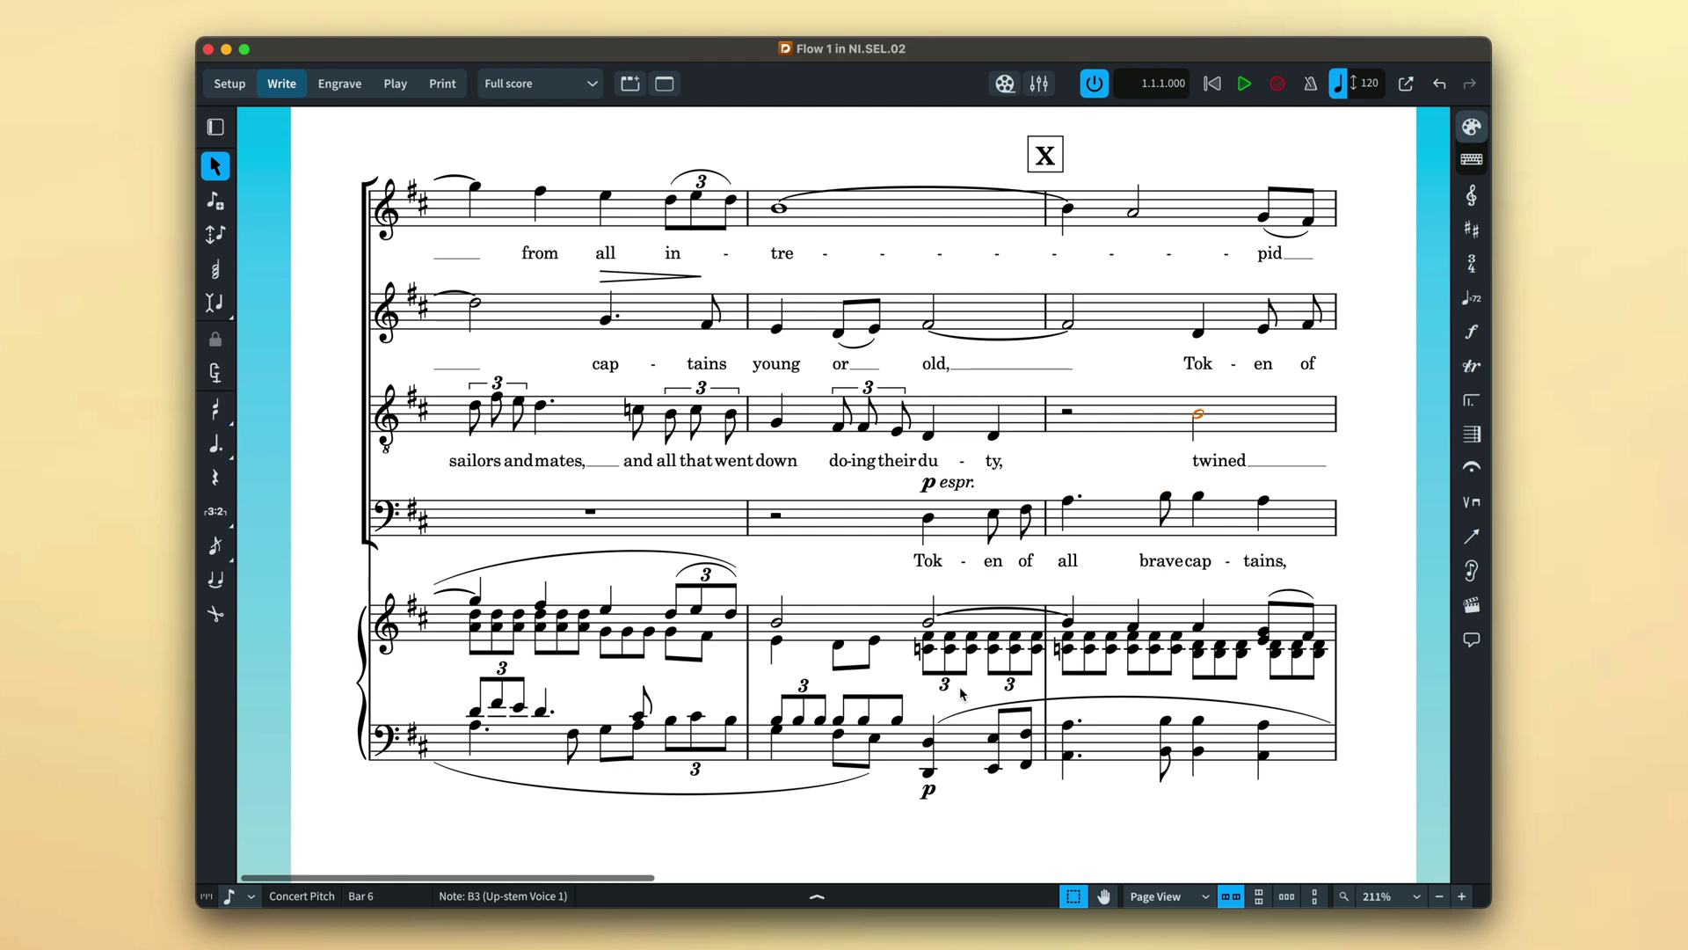
pyautogui.press('super+Up')
pyautogui.press('Left')
pyautogui.press('Left')
pyautogui.press('Left')
pyautogui.press('Left')
pyautogui.press('Left')
pyautogui.press('super+Up')
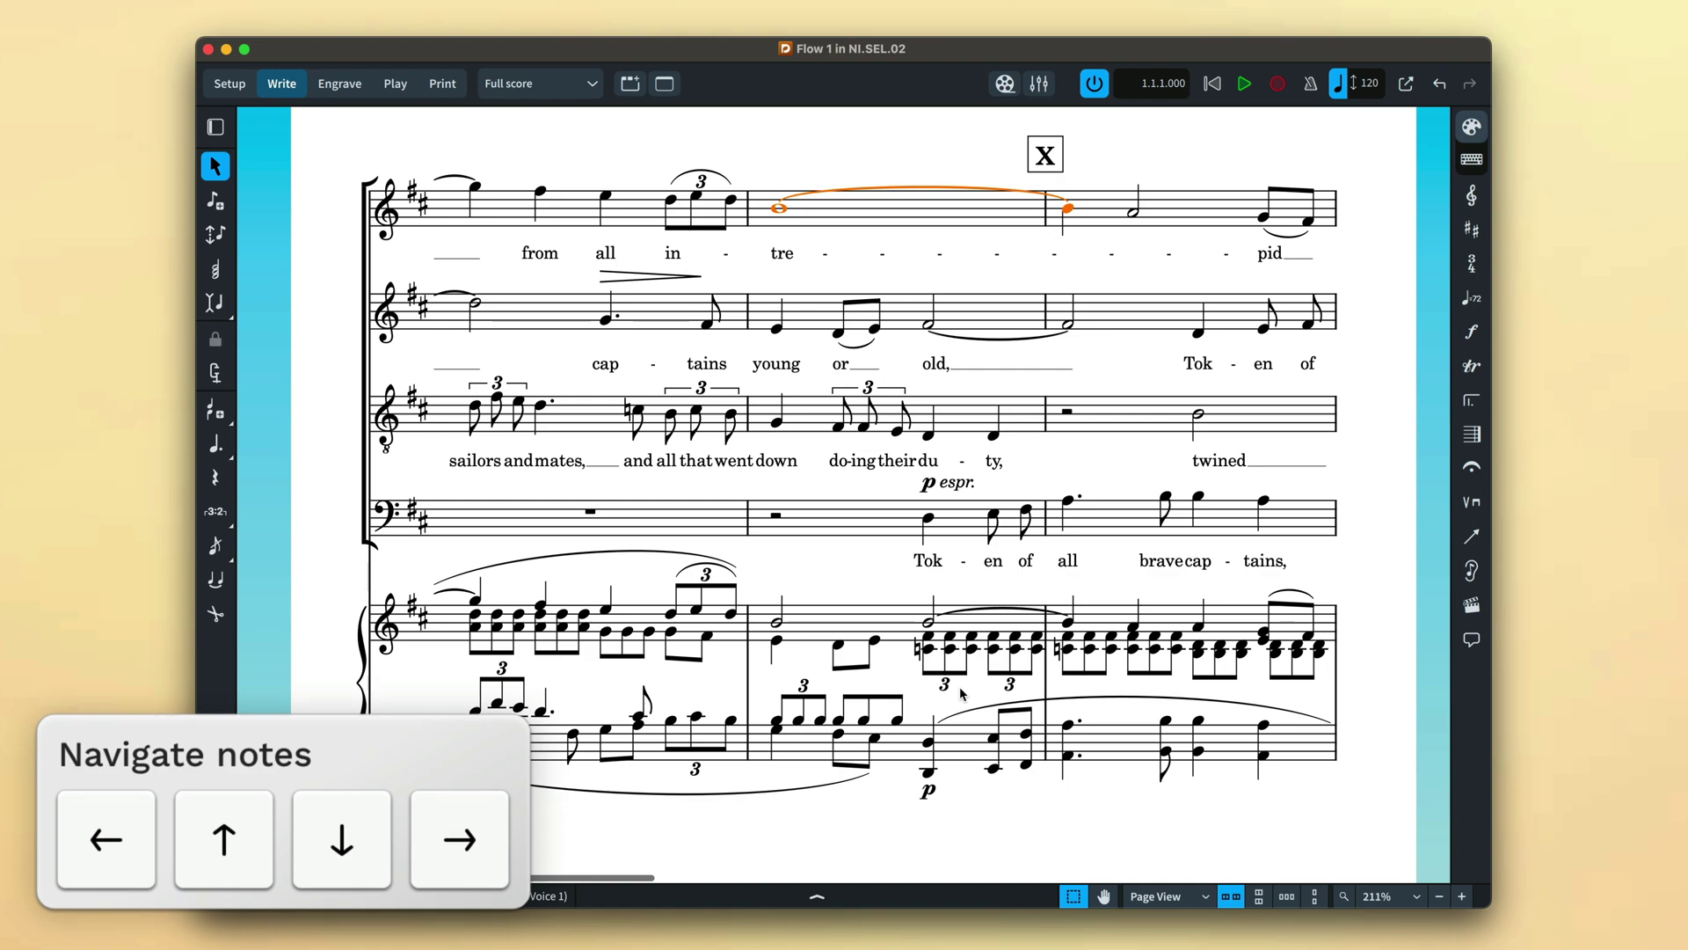
pyautogui.press('Right')
pyautogui.press('Right')
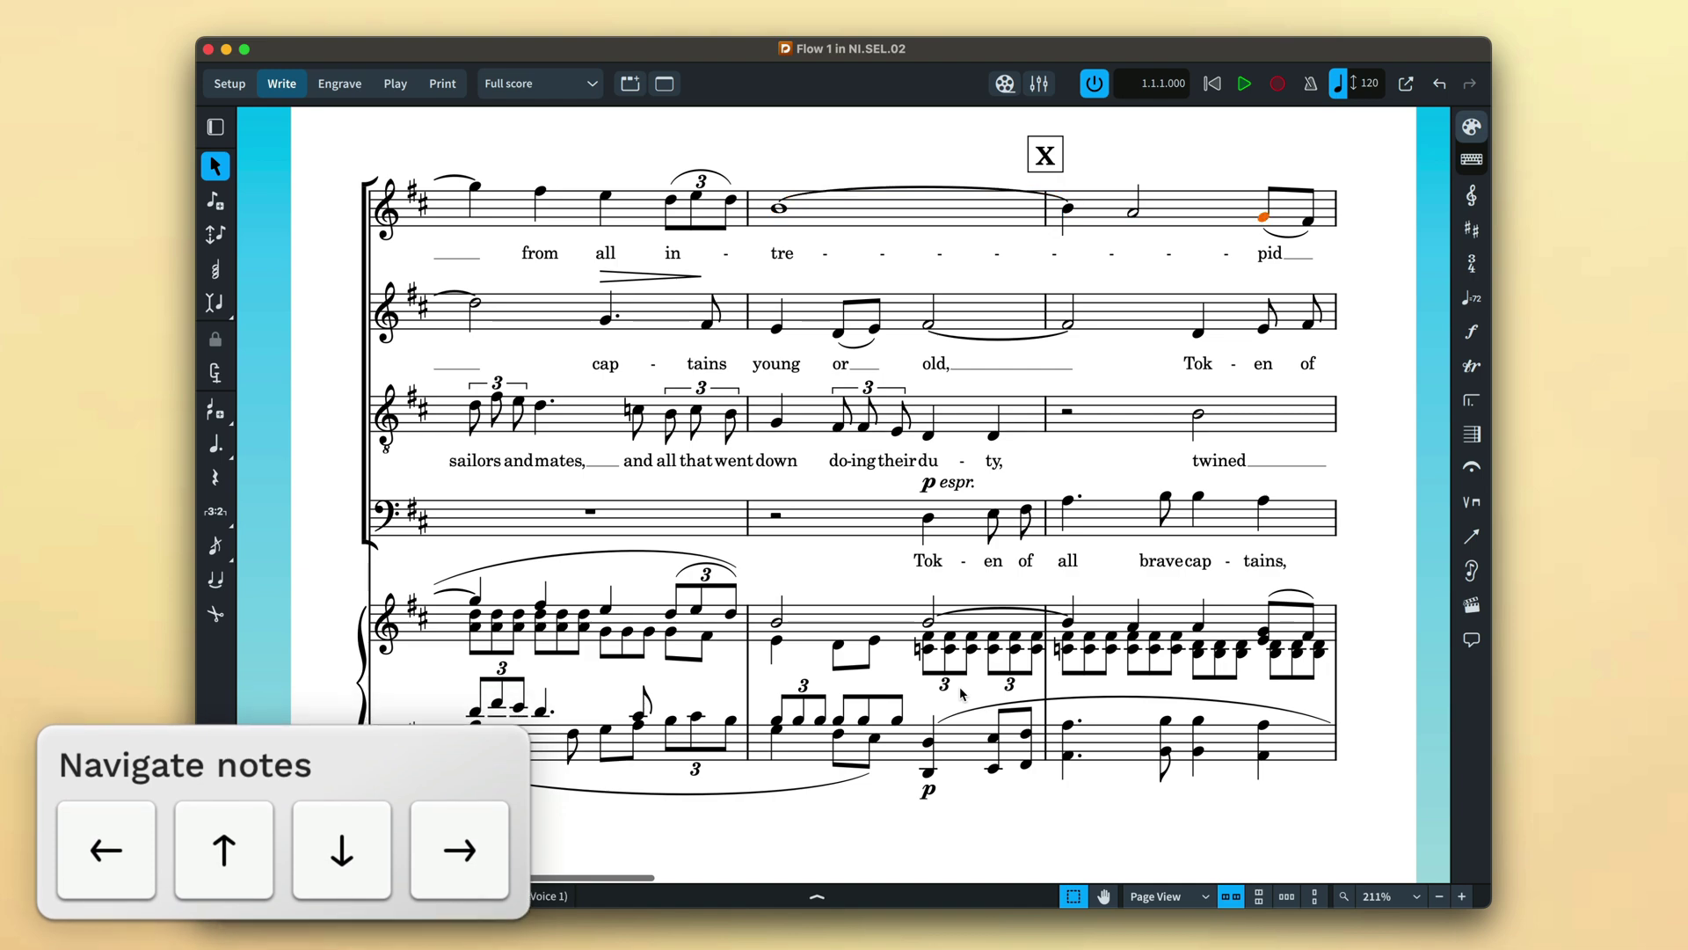
pyautogui.press('super+Down')
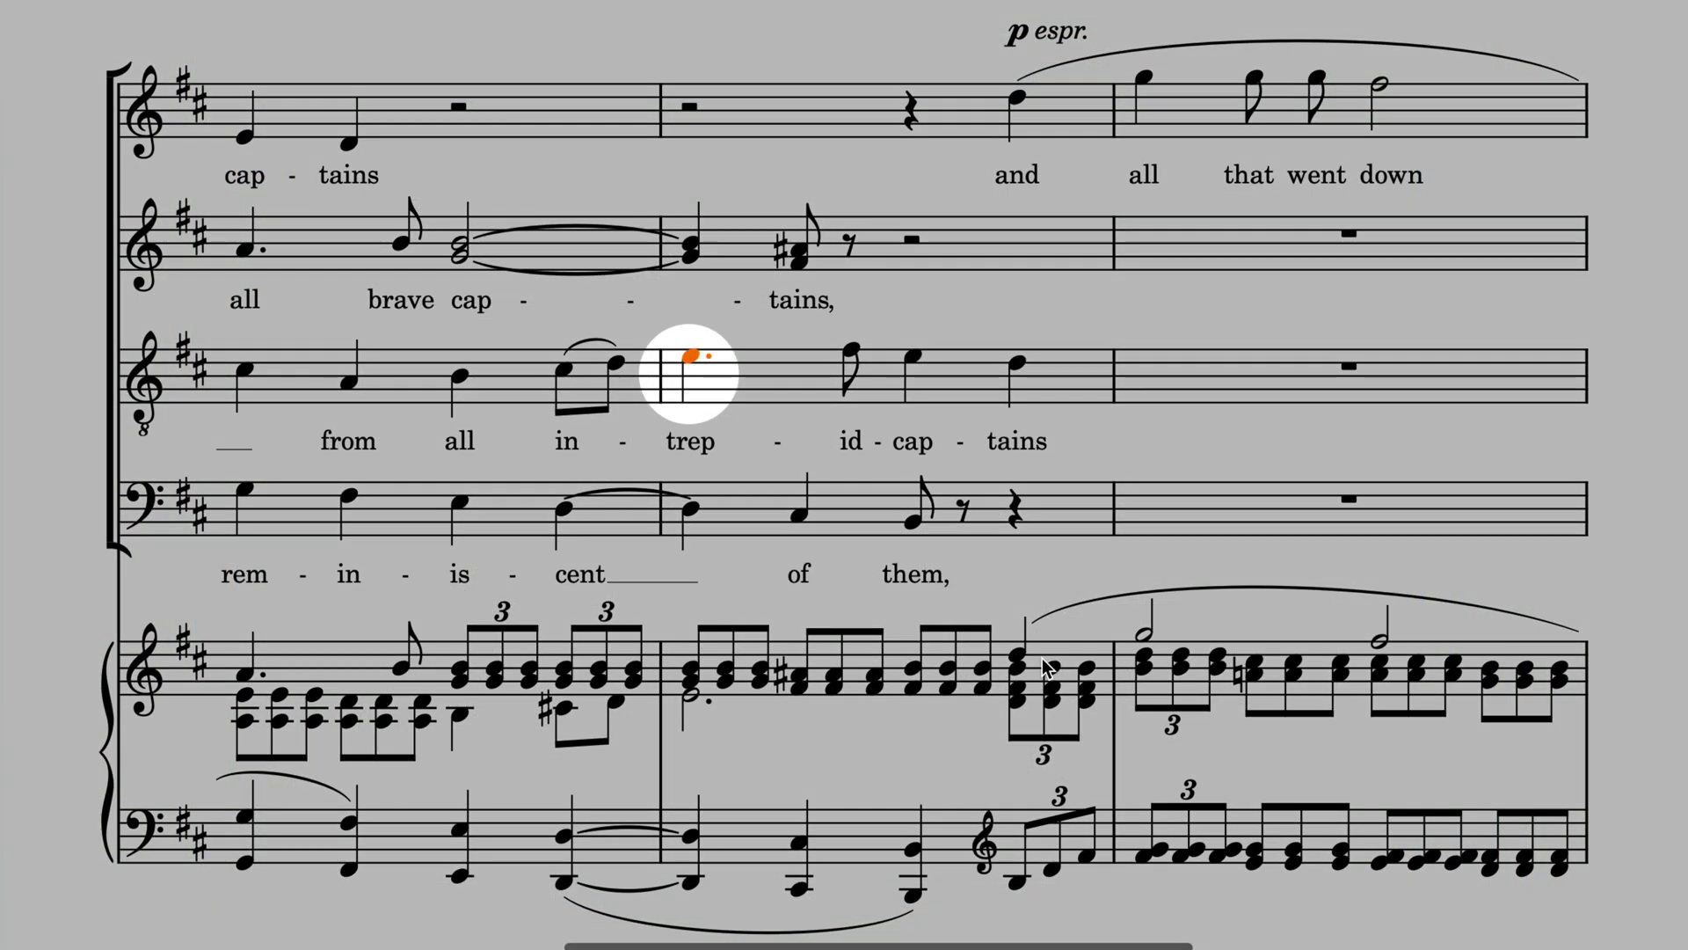
pyautogui.press('super+Left')
pyautogui.press('super+Right')
pyautogui.press('super+Right')
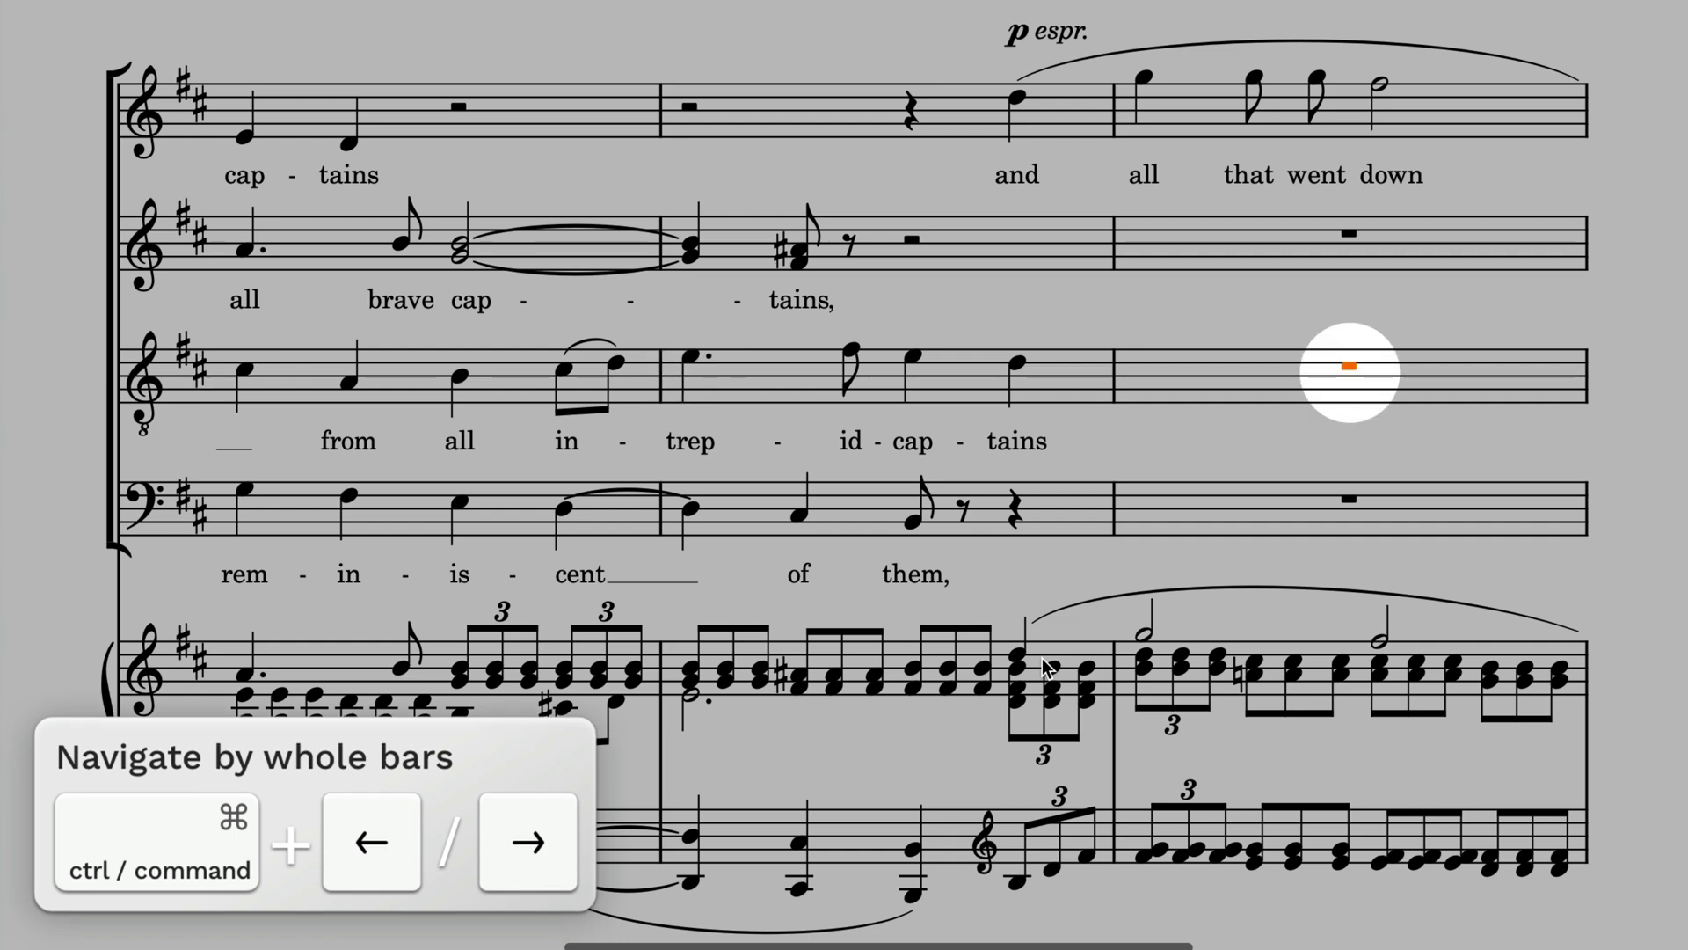
pyautogui.press('super+Up')
pyautogui.press('super+Up')
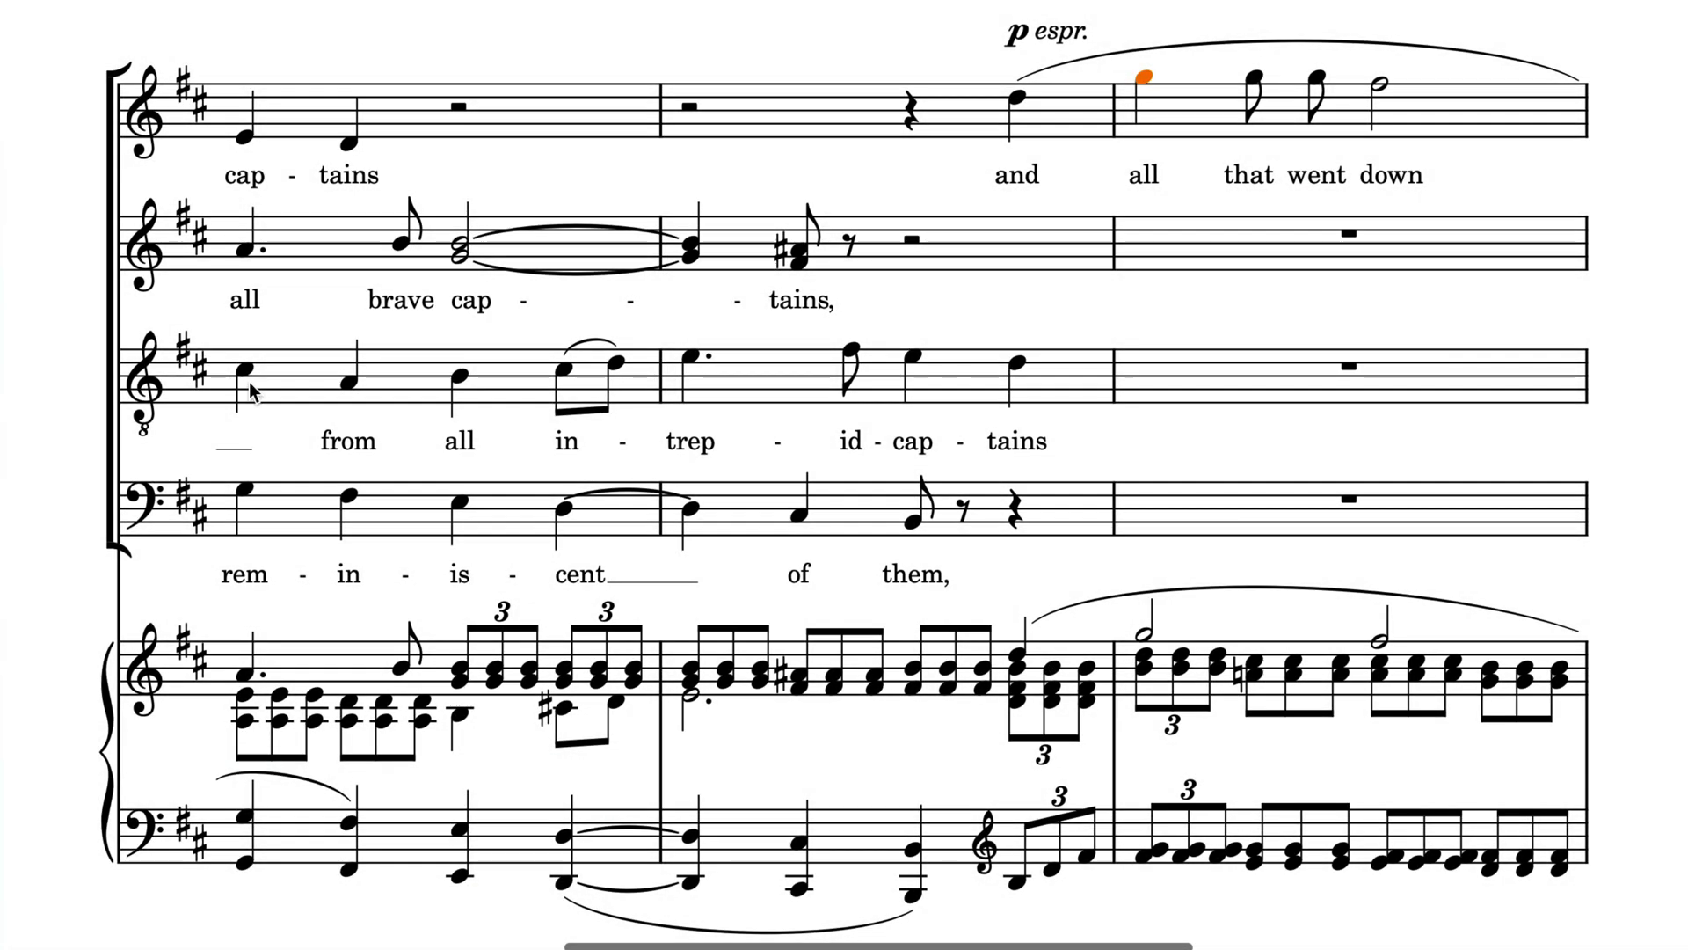
# Step: Select the tenor's first three notes together with their lyrics
pyautogui.click(247, 373)
pyautogui.hotkey('shift', 'Right')
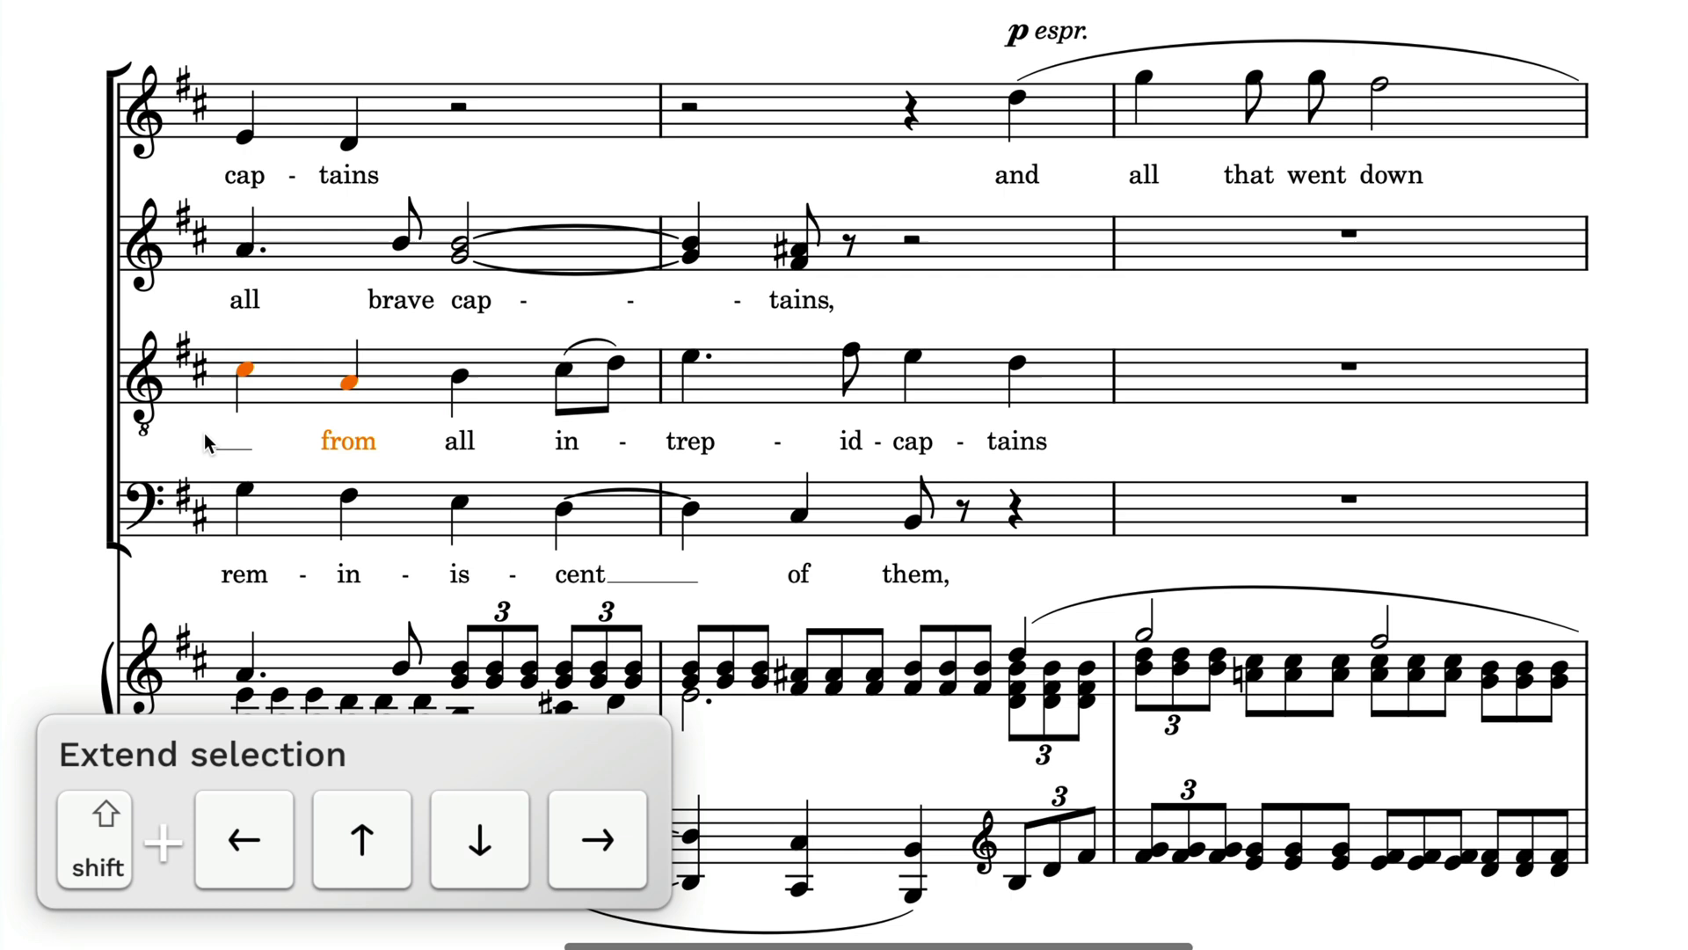
pyautogui.hotkey('shift', 'Right')
pyautogui.hotkey('shift', 'Right')
pyautogui.hotkey('shift', 'Right')
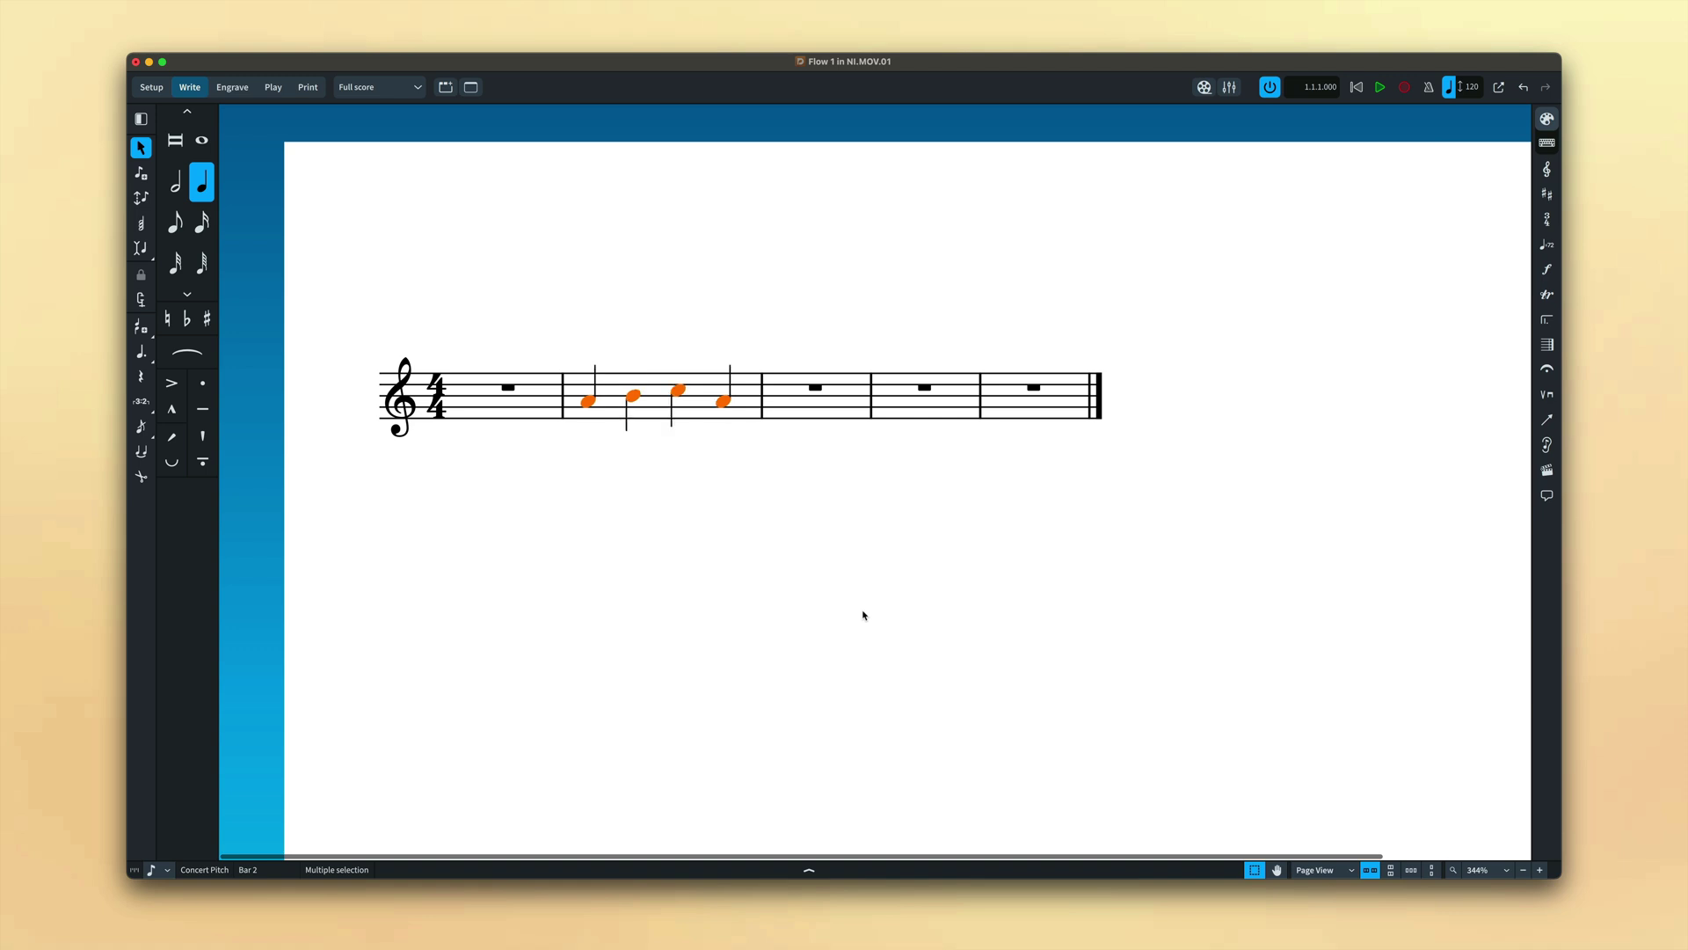
# Step: Move the four selected notes a beat earlier, then later so they span bars 2–3
pyautogui.hotkey('alt', 'Left')
pyautogui.hotkey('alt', 'Left')
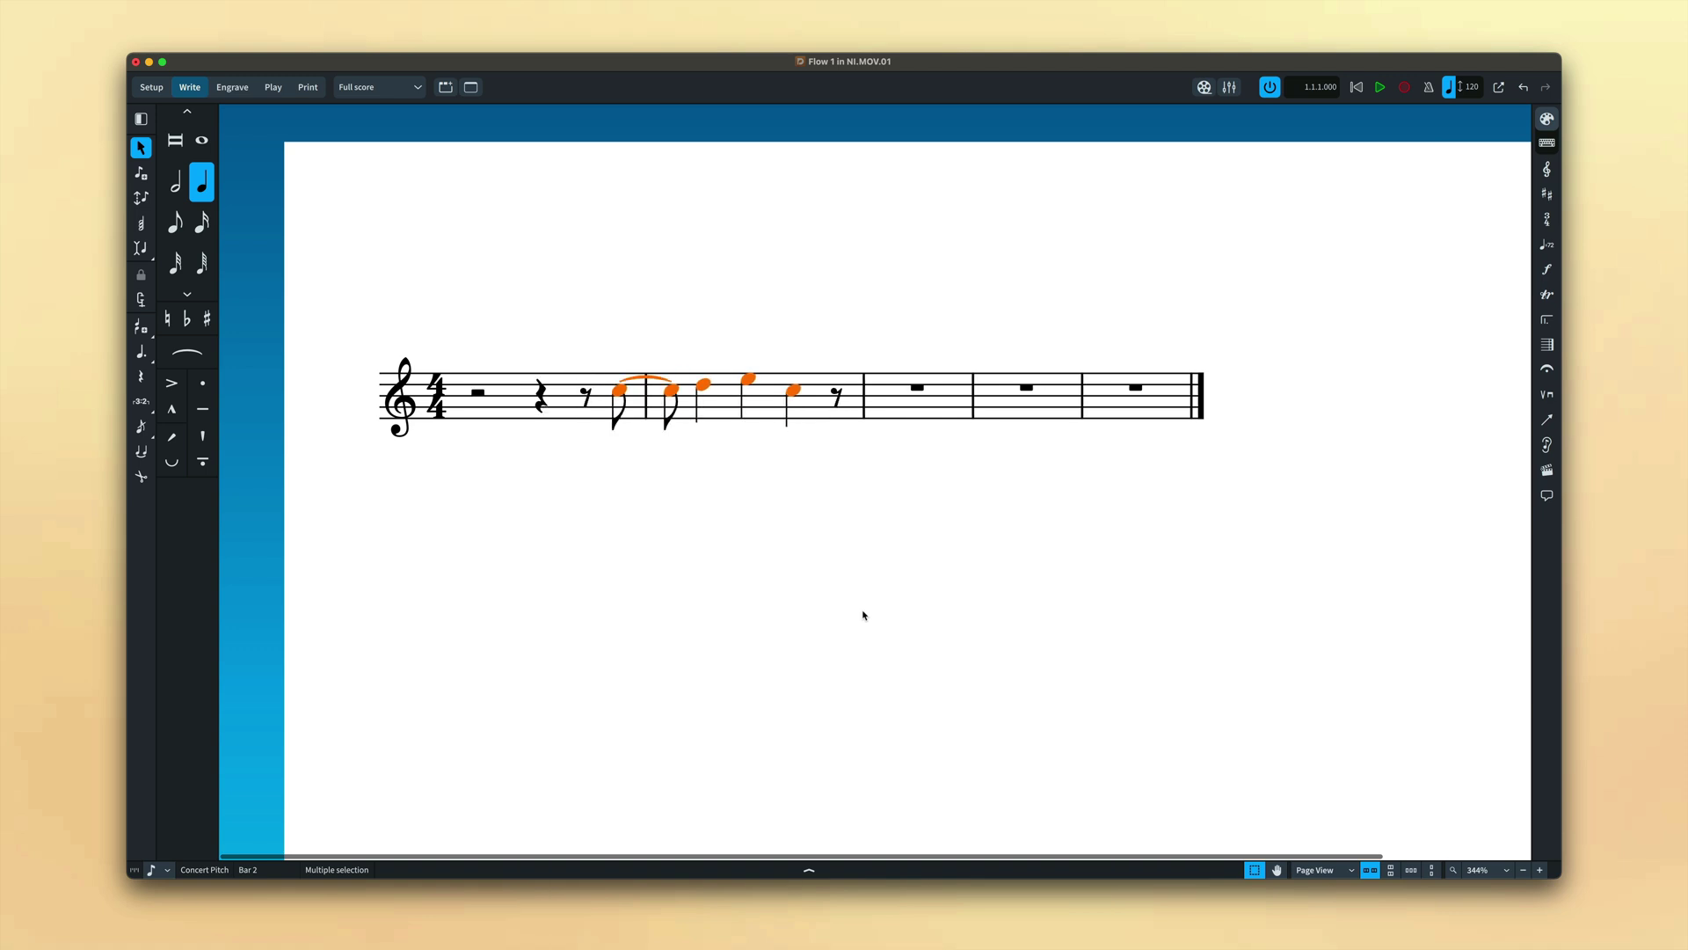
pyautogui.hotkey('alt', 'Right')
pyautogui.hotkey('alt', 'Right')
pyautogui.hotkey('alt', 'Right')
pyautogui.hotkey('alt', 'Right')
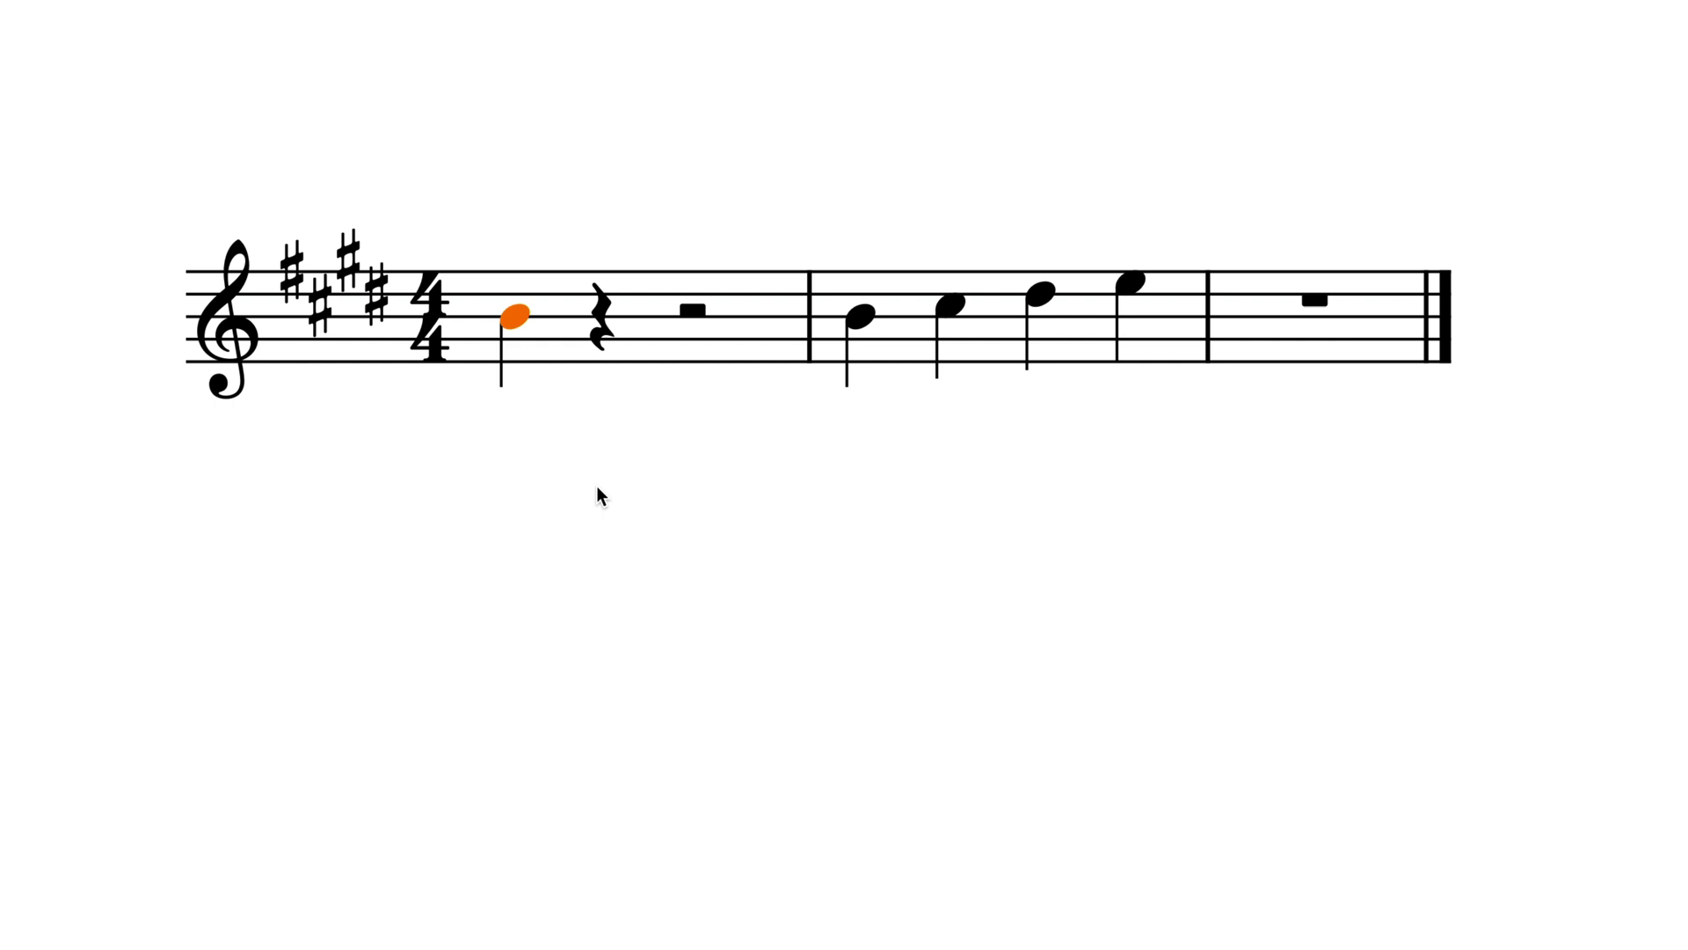
# Step: Nudge the first note up two steps, then back down by steps
pyautogui.hotkey('alt', 'Up')
pyautogui.hotkey('alt', 'Up')
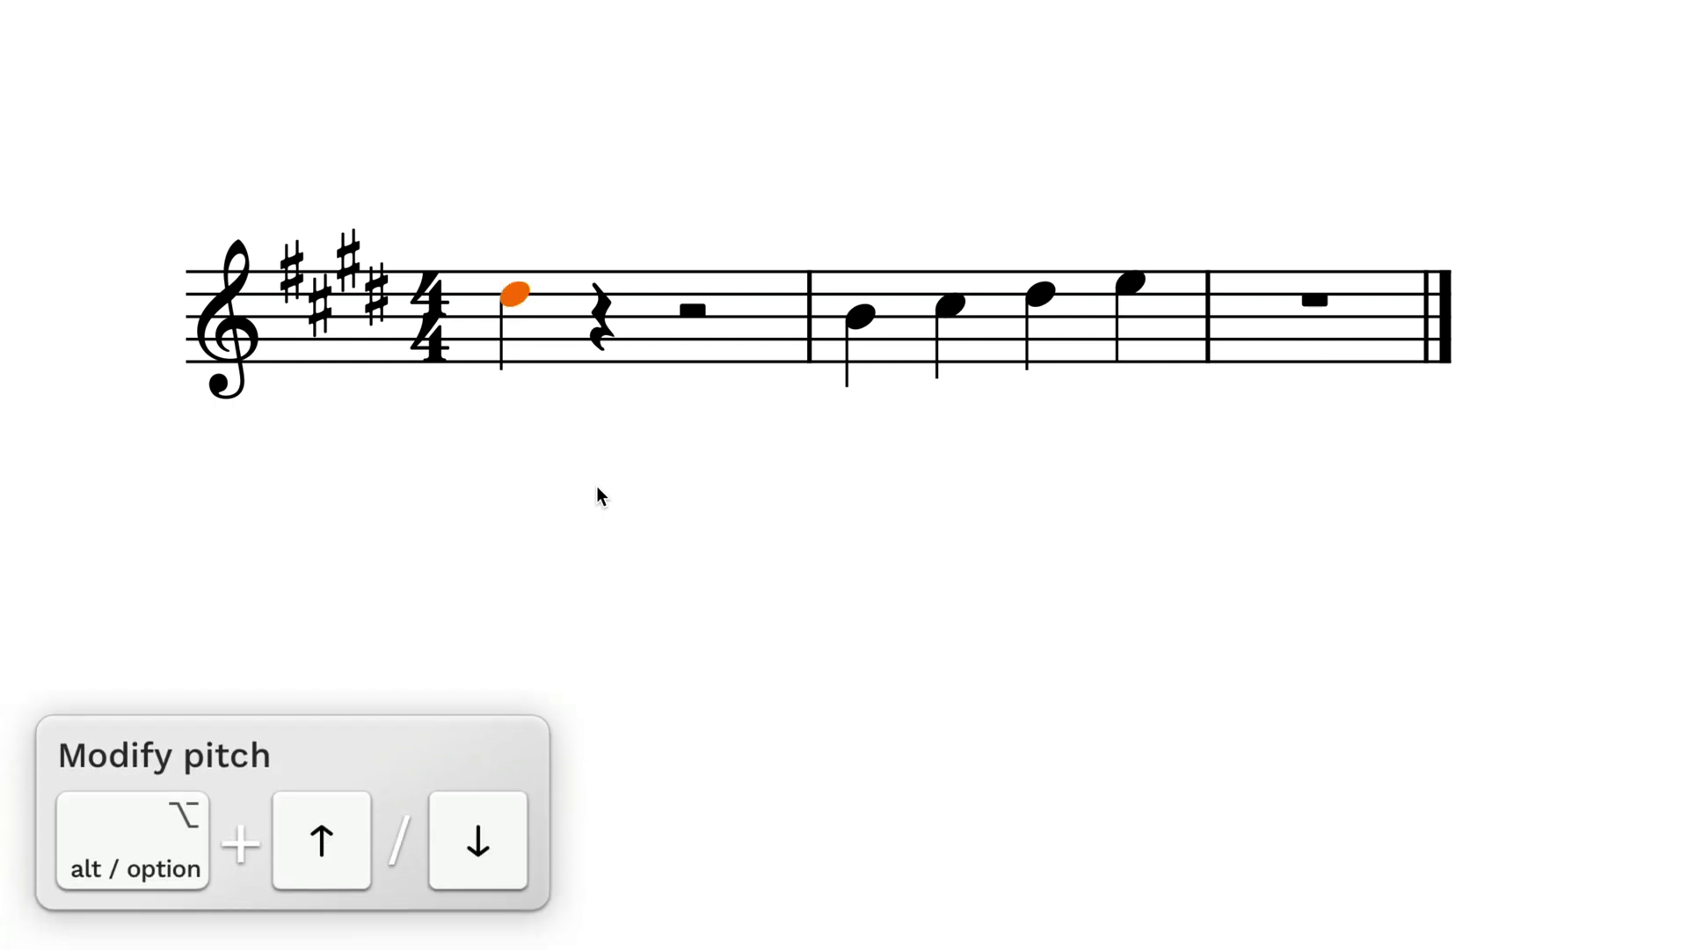
pyautogui.hotkey('alt', 'Up')
pyautogui.hotkey('alt', 'Down')
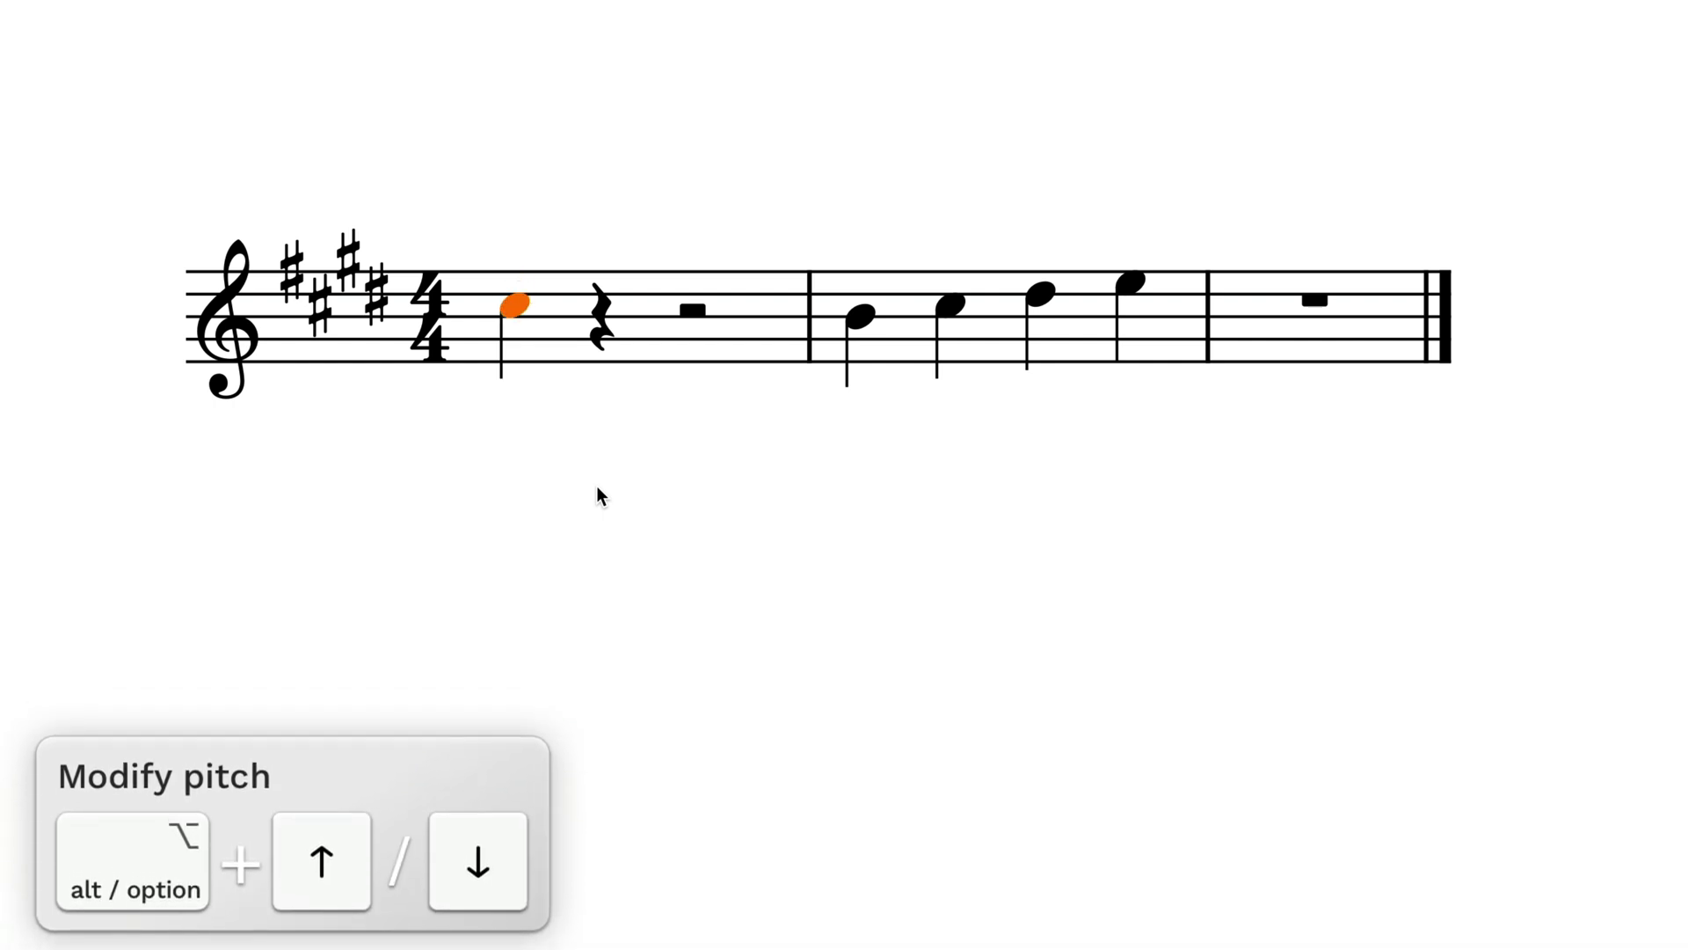
pyautogui.hotkey('alt', 'Down')
pyautogui.hotkey('alt', 'Down')
# Step: Select the four notes in bar 2 and shift them by one step to sit higher
pyautogui.click(982, 351)
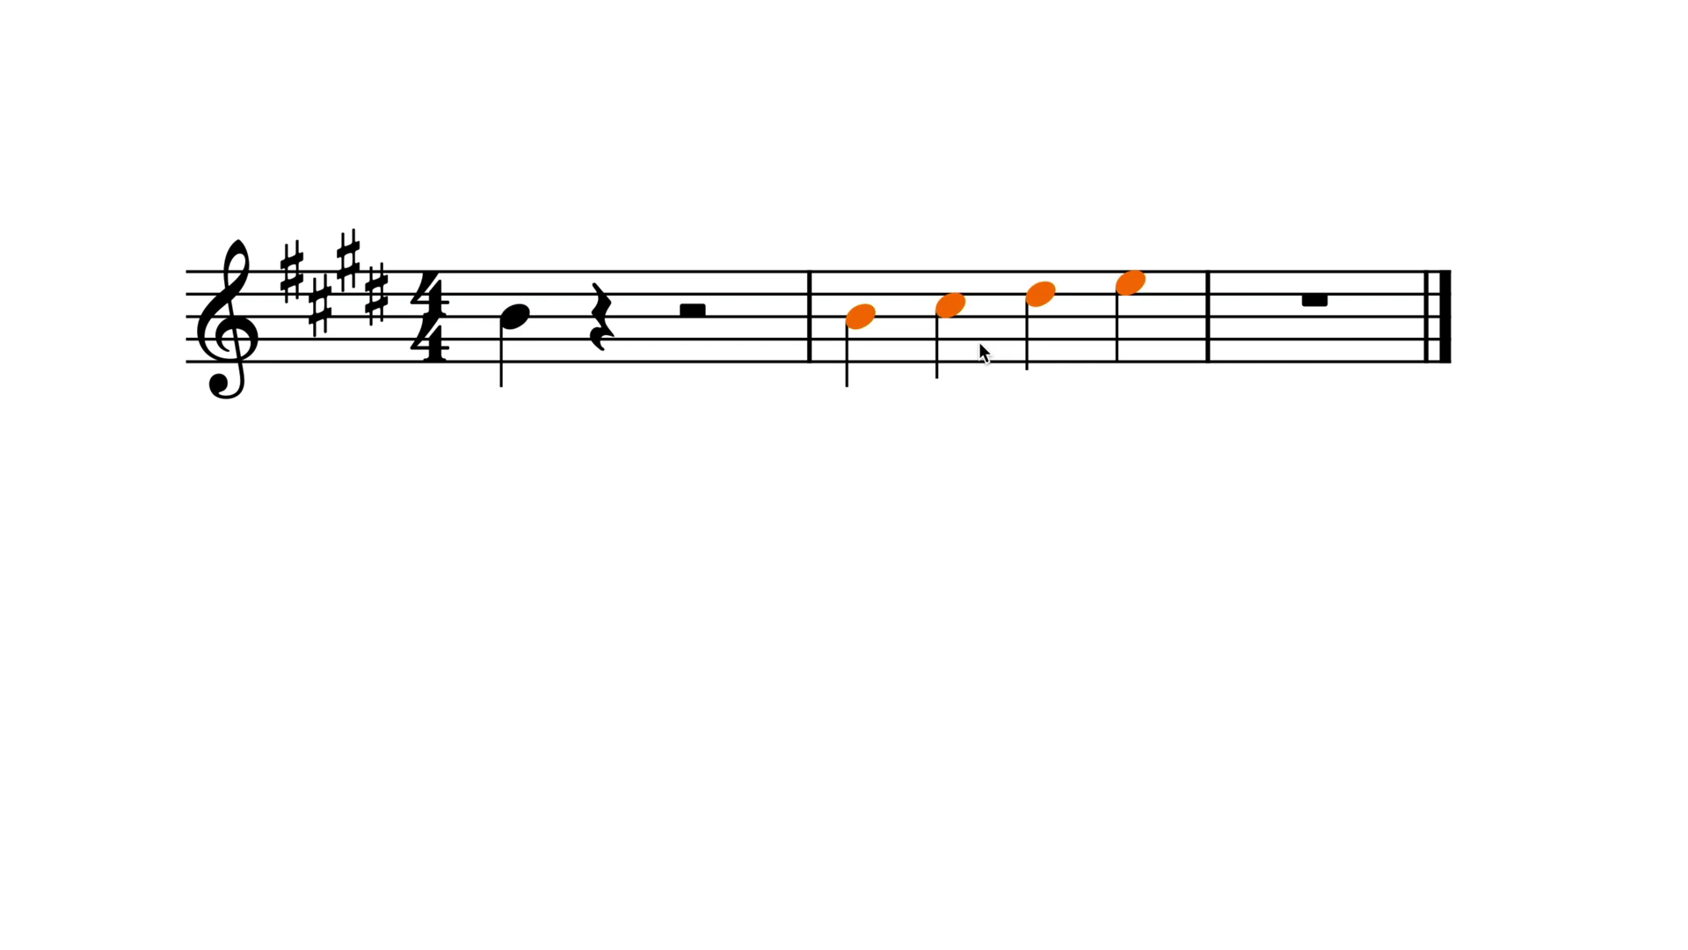
pyautogui.hotkey('alt', 'Up')
pyautogui.hotkey('alt', 'Up')
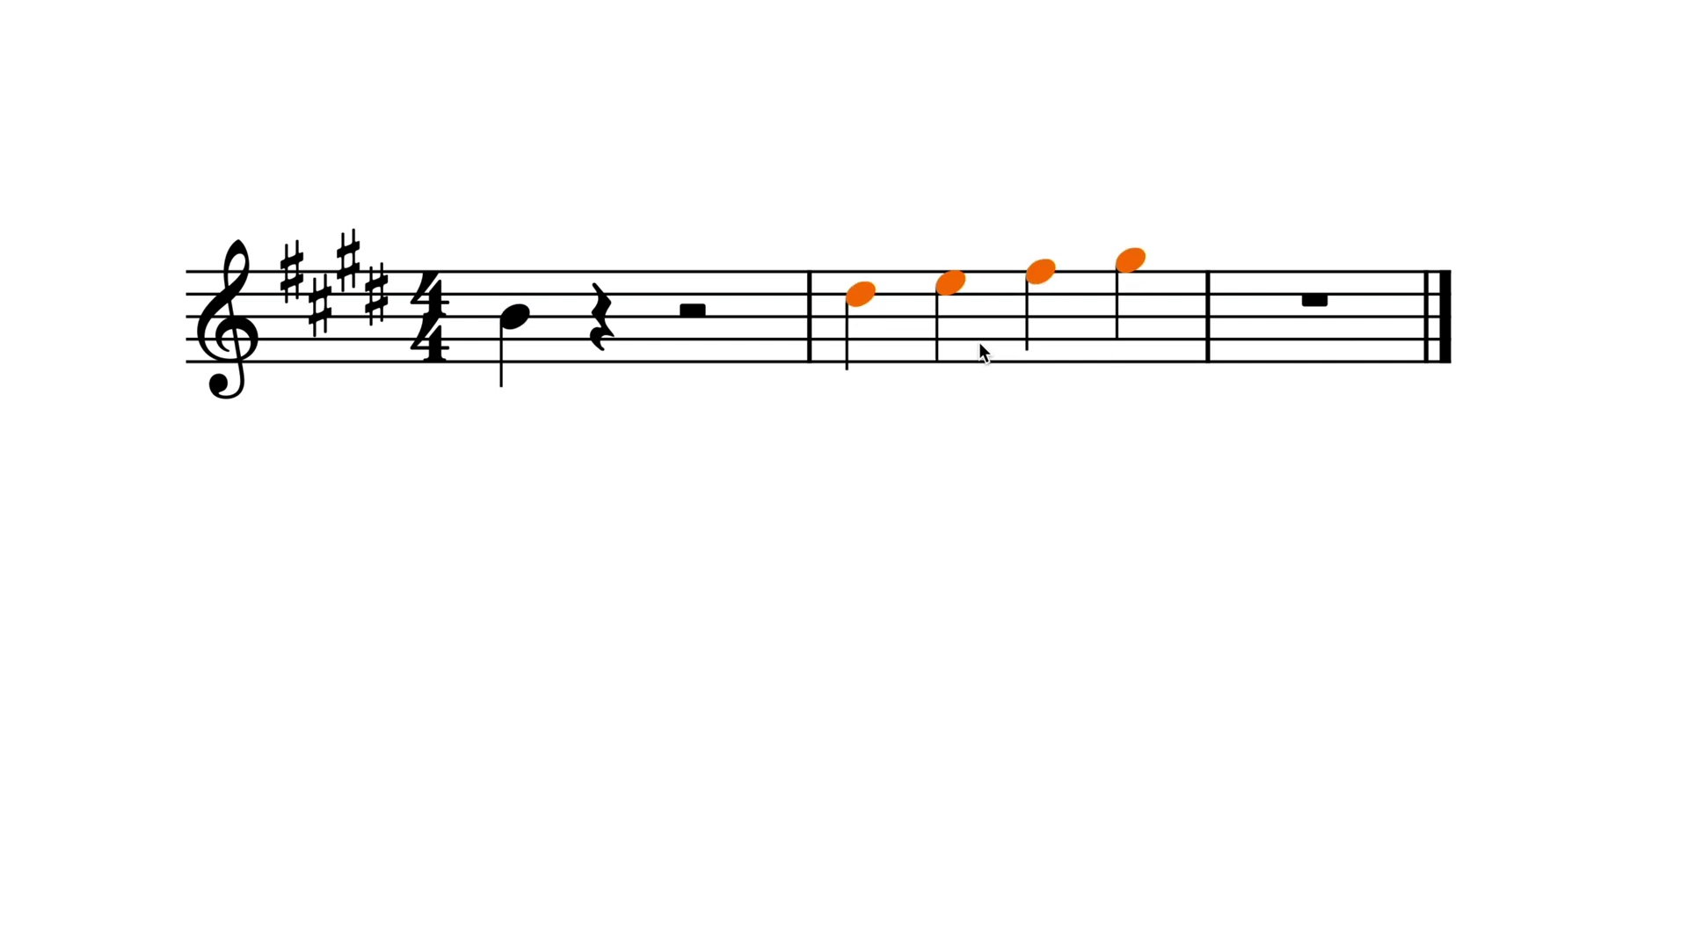
pyautogui.hotkey('alt', 'Down')
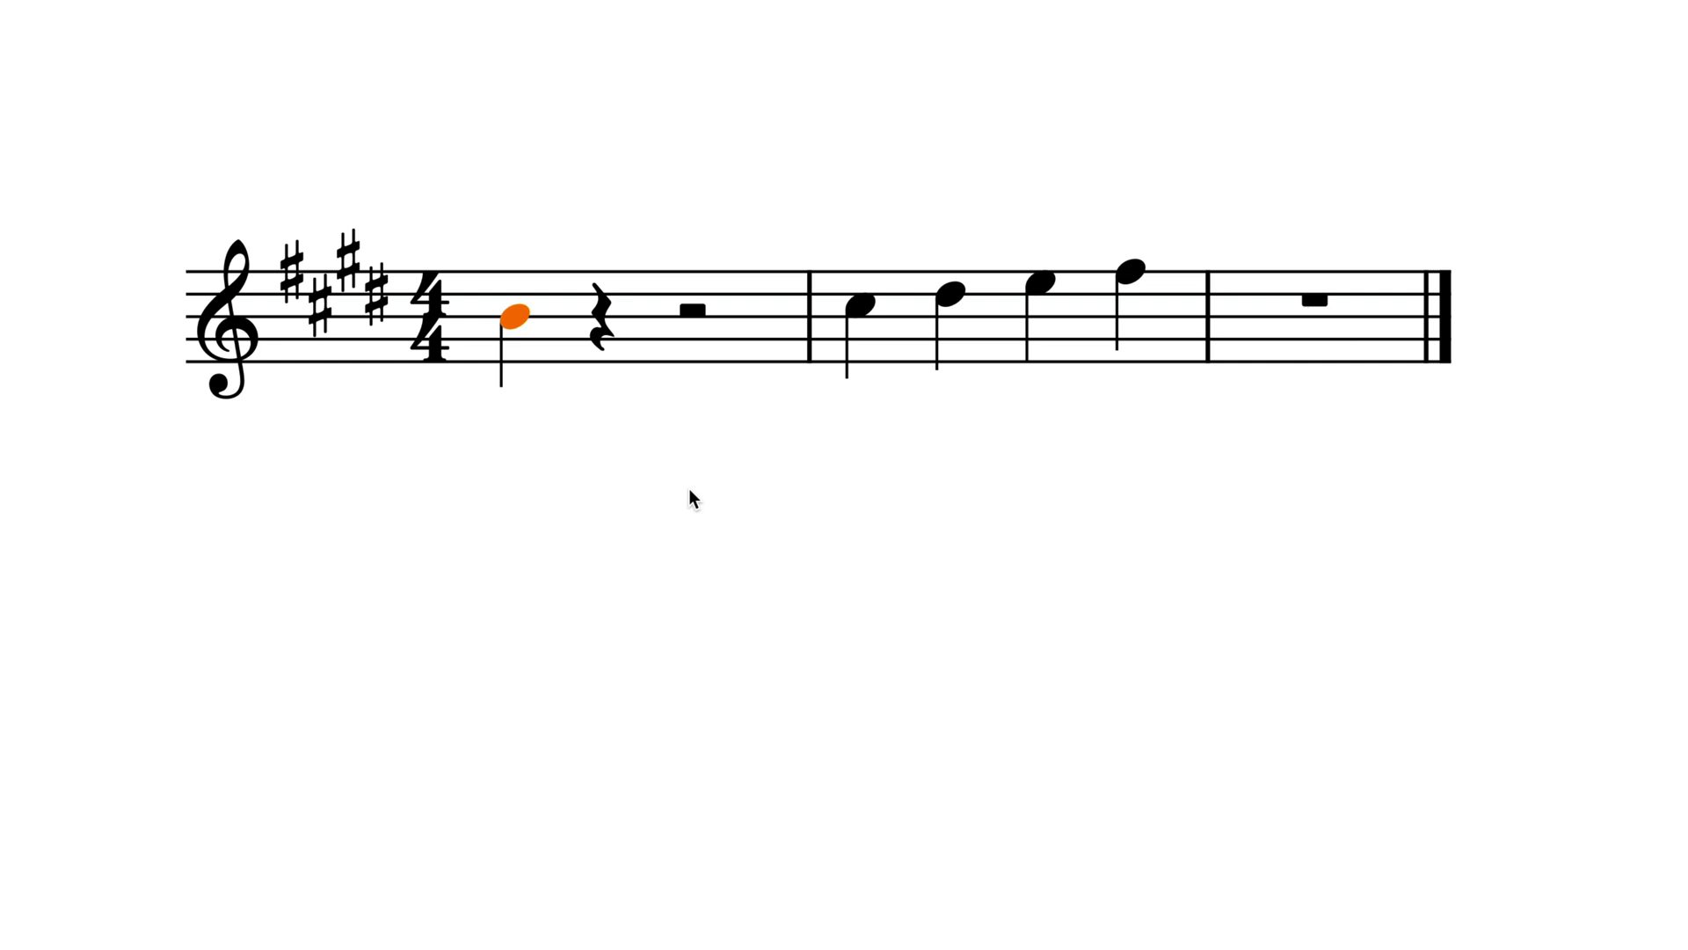
# Step: Shift the first note up and down by octaves, returning it into the staff
pyautogui.hotkey('ctrl', 'Up')
pyautogui.hotkey('ctrl', 'alt', 'Down')
pyautogui.hotkey('ctrl', 'alt', 'Down')
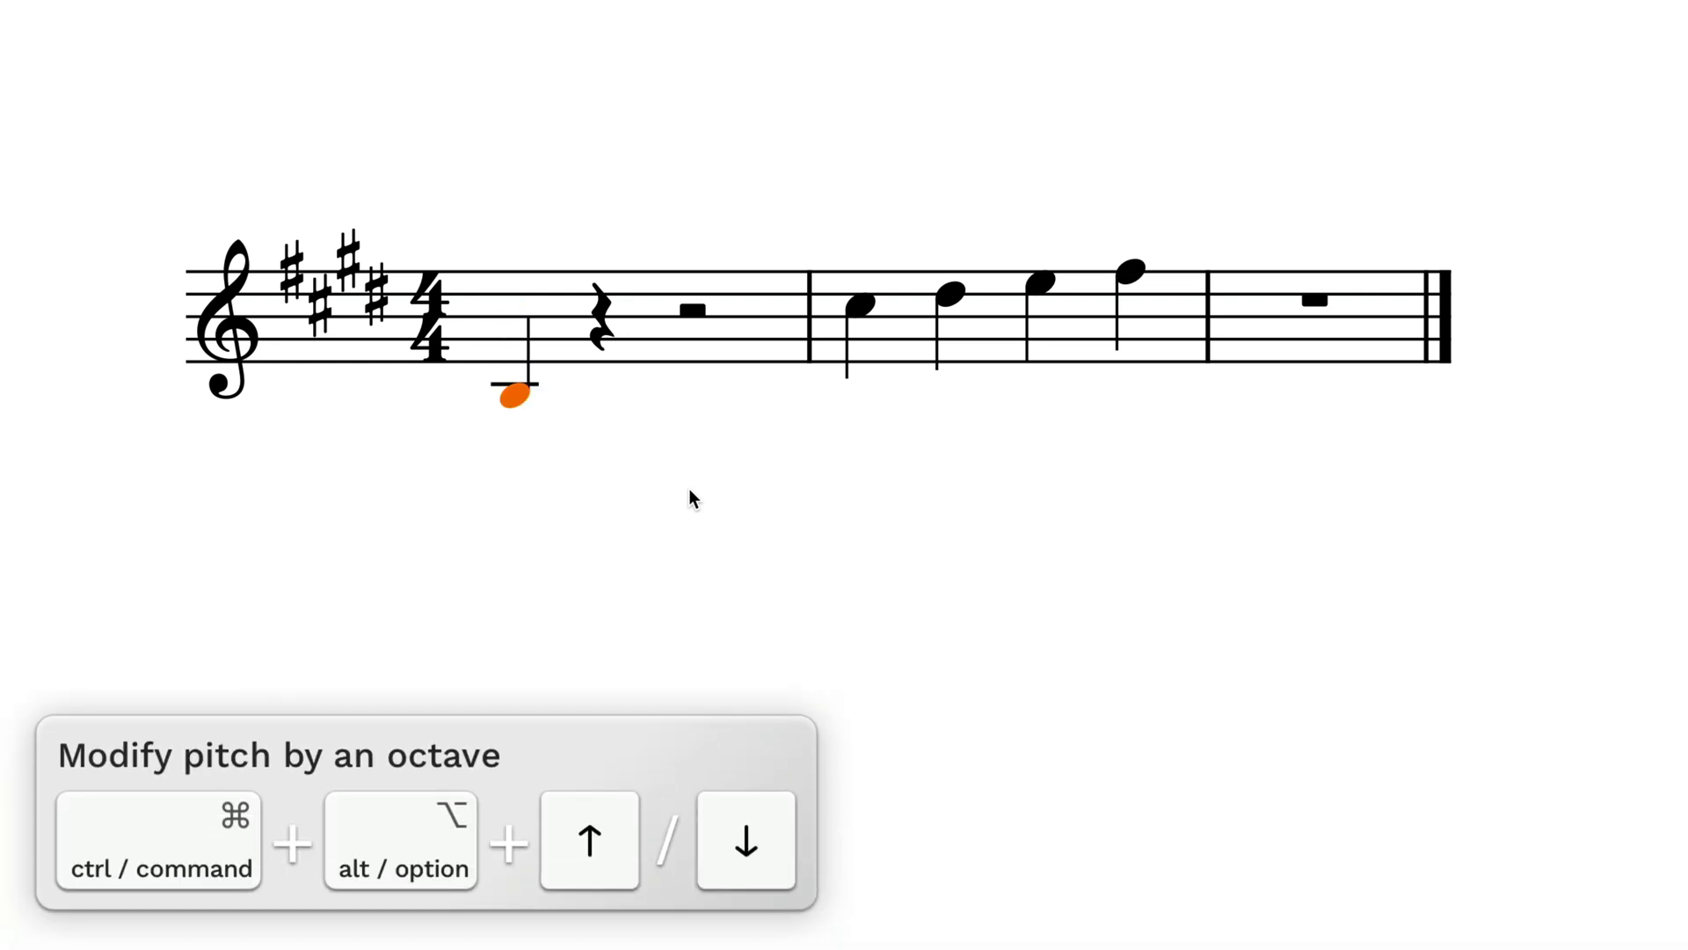
pyautogui.hotkey('ctrl', 'alt', 'Up')
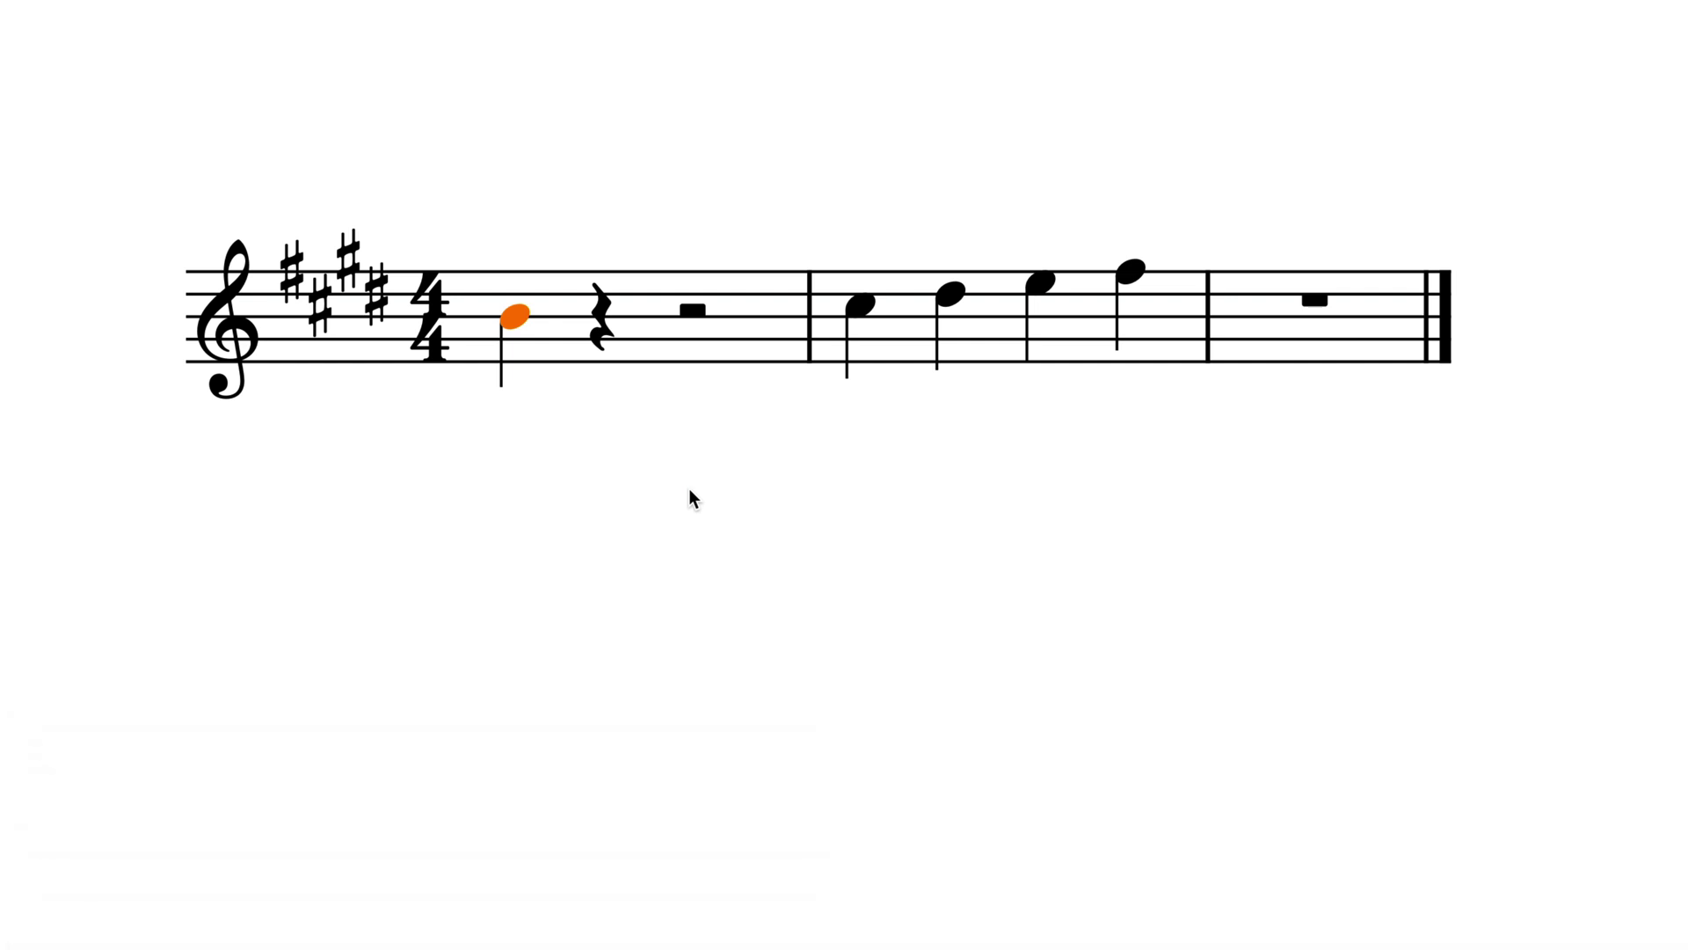
# Step: Raise the note semitone by semitone from B through C, C♯, D, D♯ up to F♯
pyautogui.hotkey('alt', 'shift', 'Up')
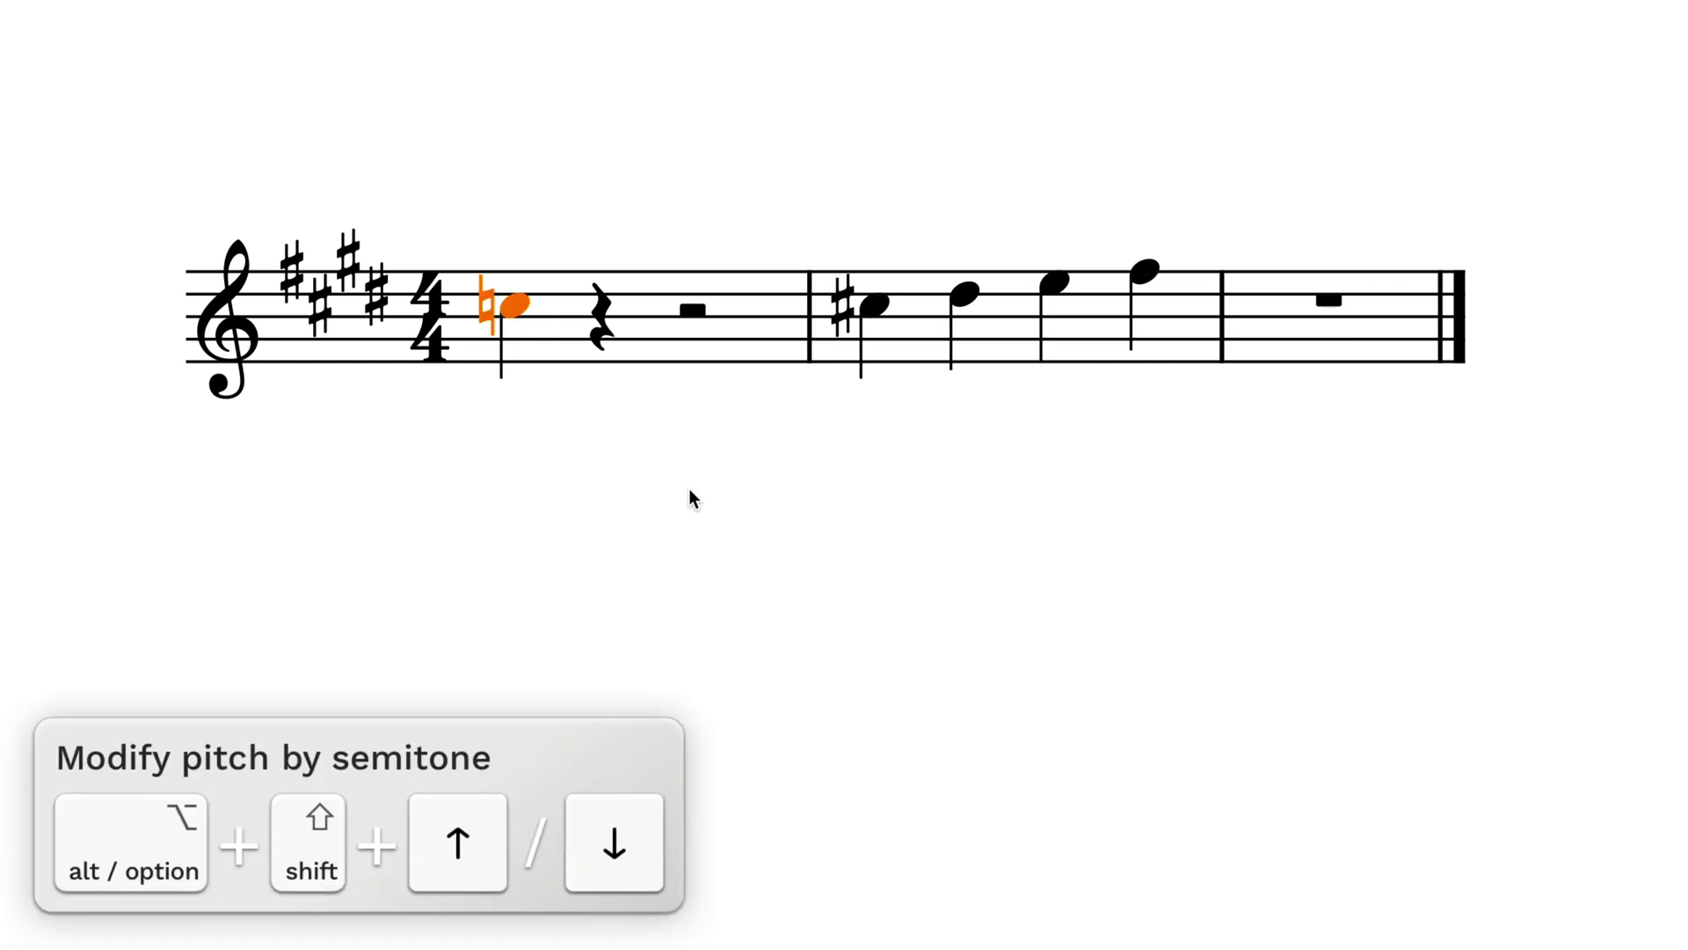
pyautogui.hotkey('alt', 'shift', 'Up')
pyautogui.hotkey('alt', 'shift', 'Up')
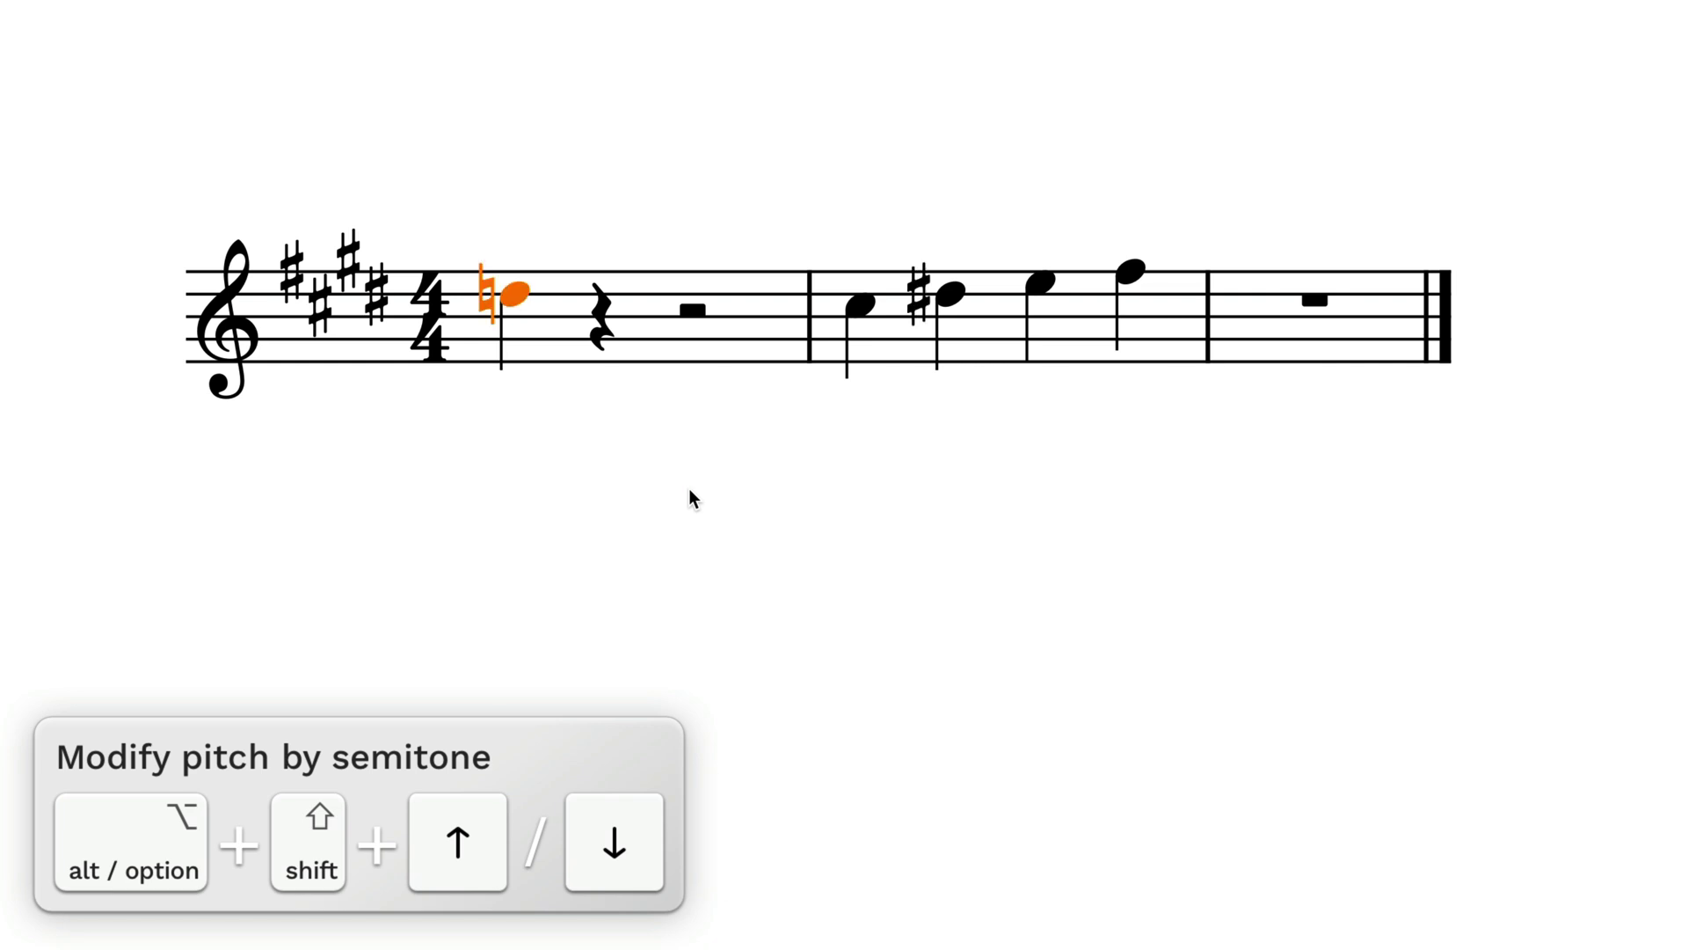
pyautogui.hotkey('alt', 'shift', 'Up')
pyautogui.hotkey('alt', 'shift', 'Up')
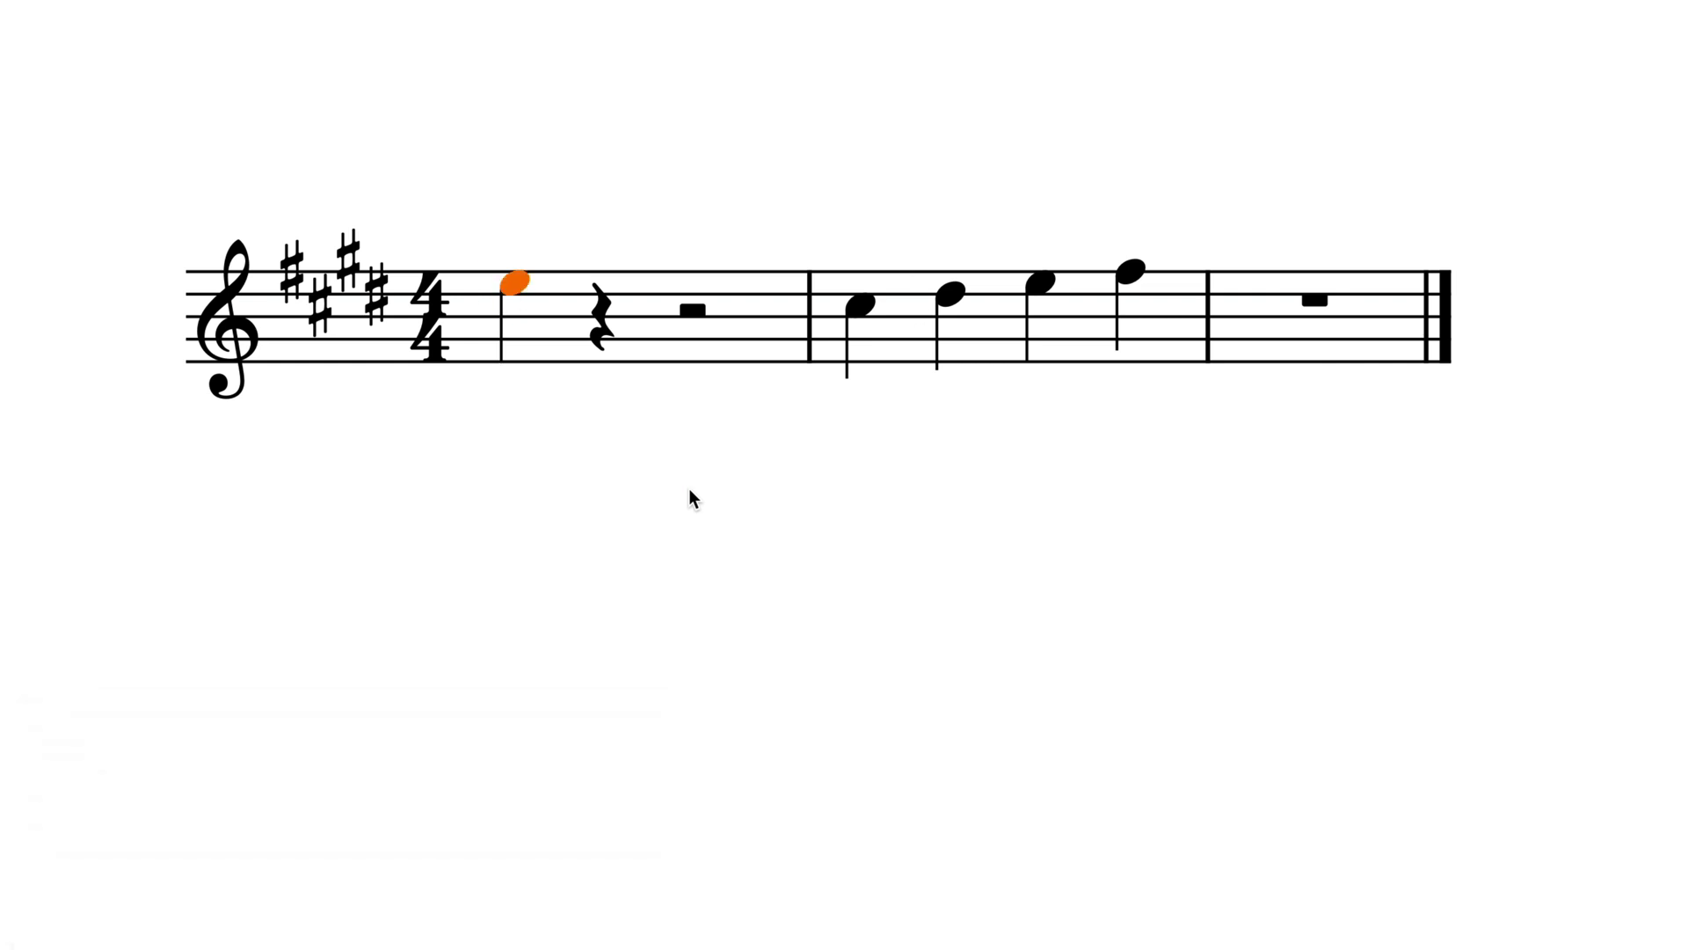
pyautogui.hotkey('alt', 'shift', 'Up')
pyautogui.hotkey('alt', 'shift', 'Up')
pyautogui.hotkey('alt', 'shift', 'Up')
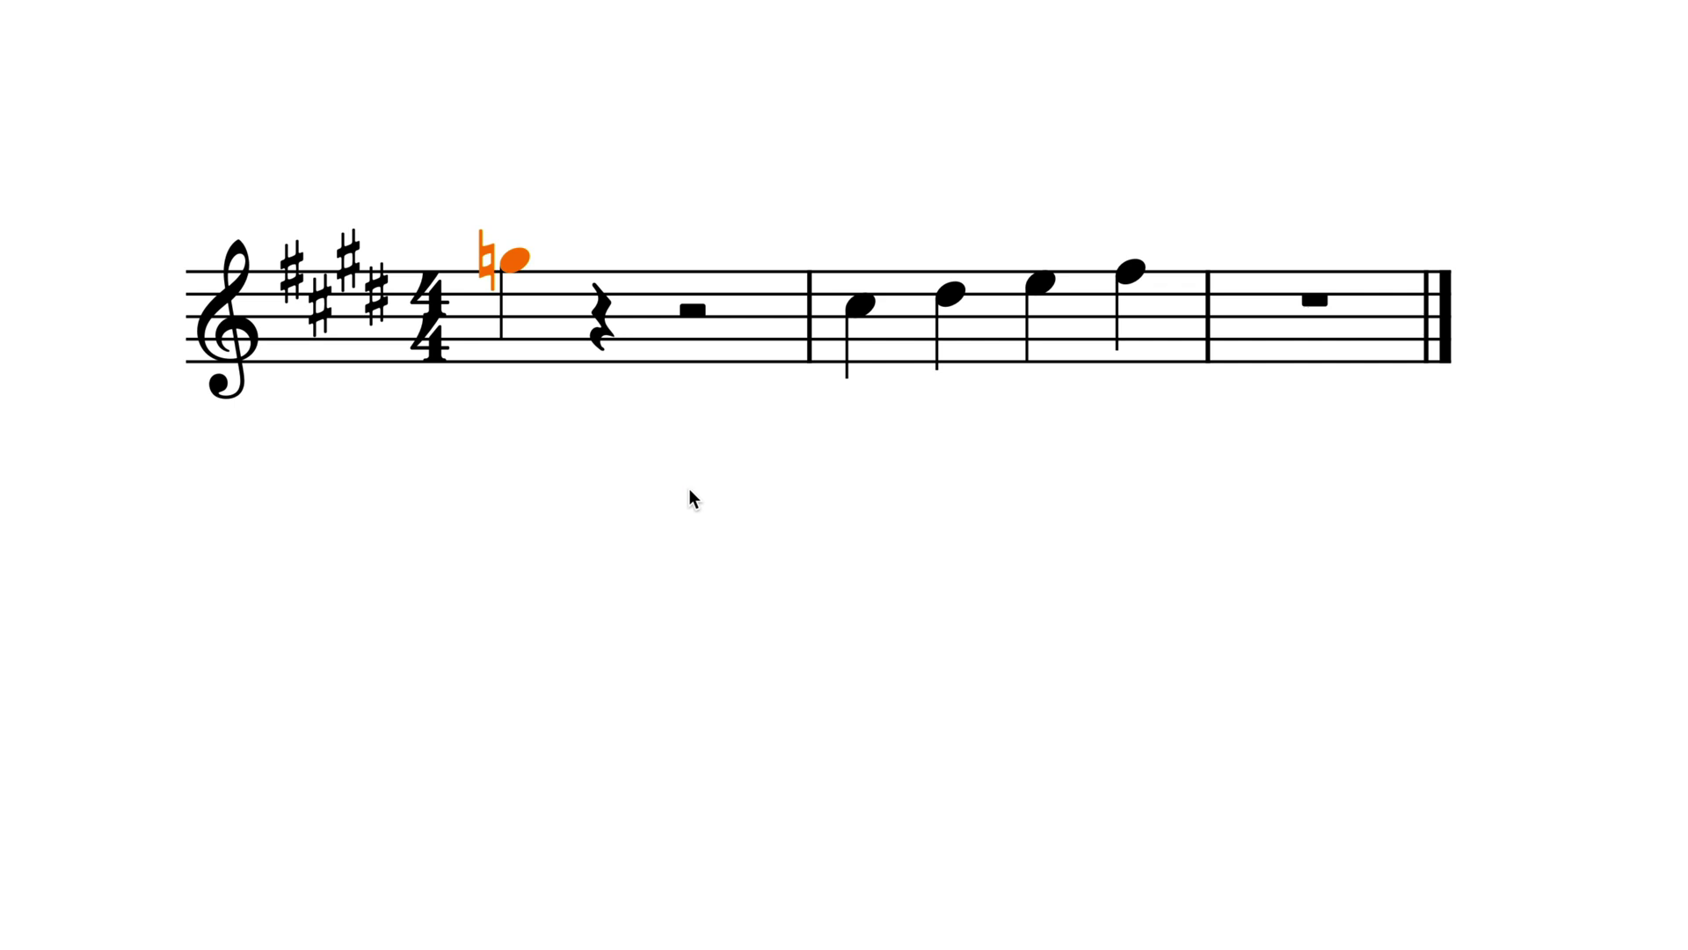
pyautogui.hotkey('alt', 'shift', 'Up')
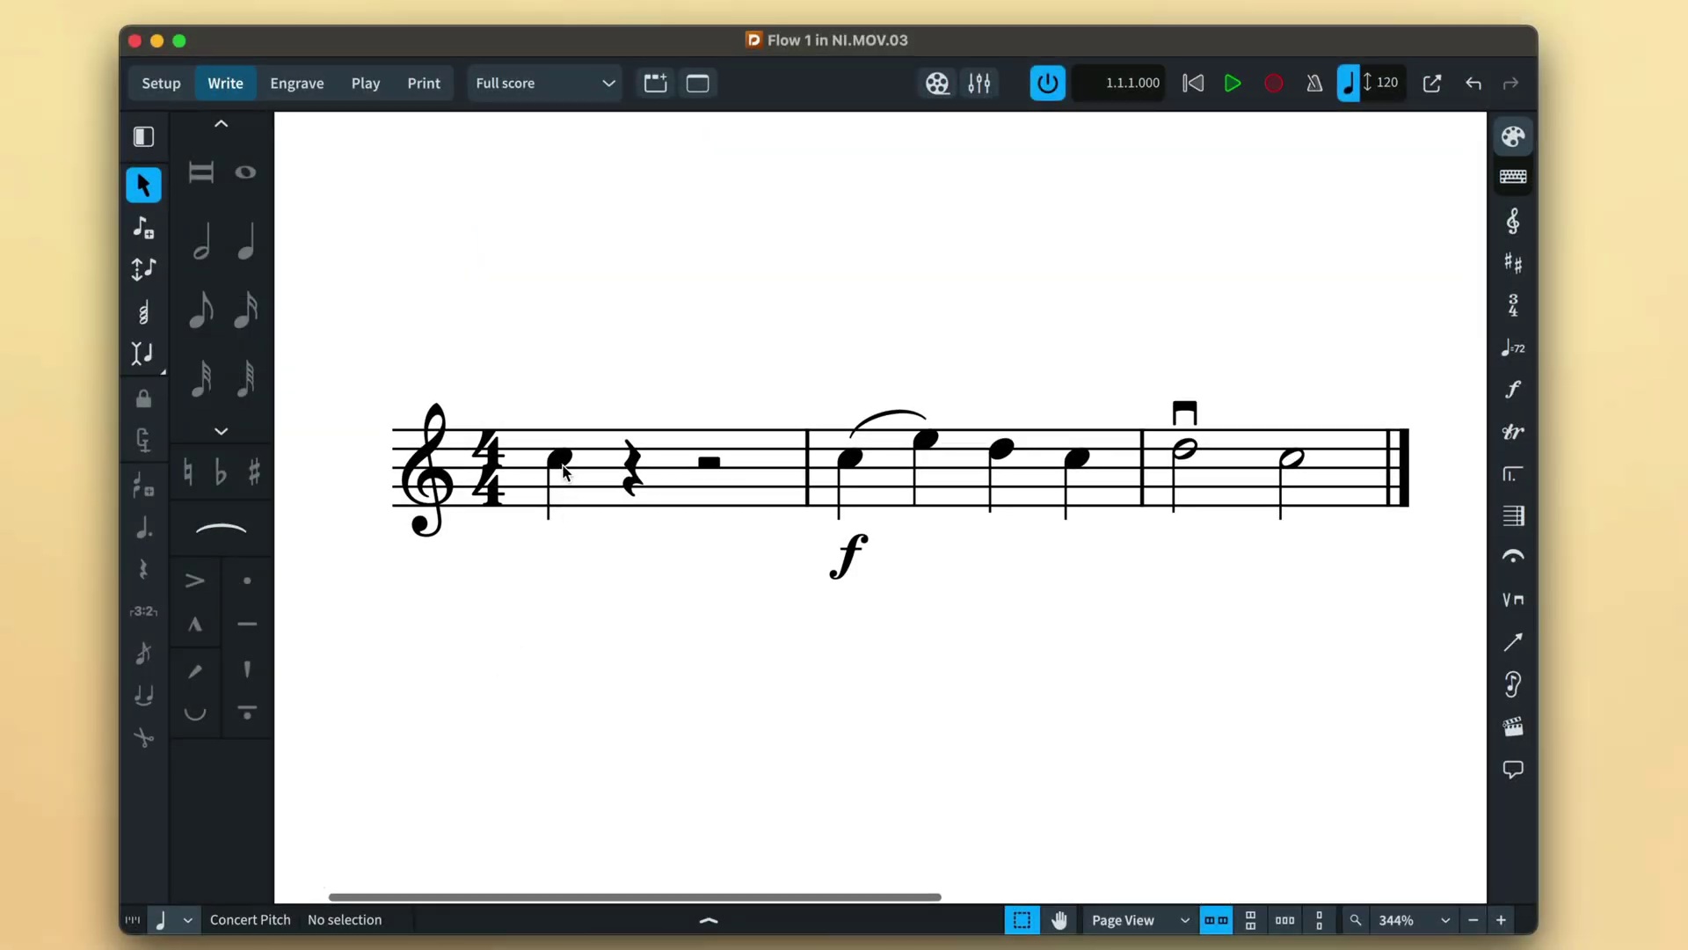
# Step: Move the C5 note in bar 1 two beats later, then back earlier
pyautogui.click(554, 482)
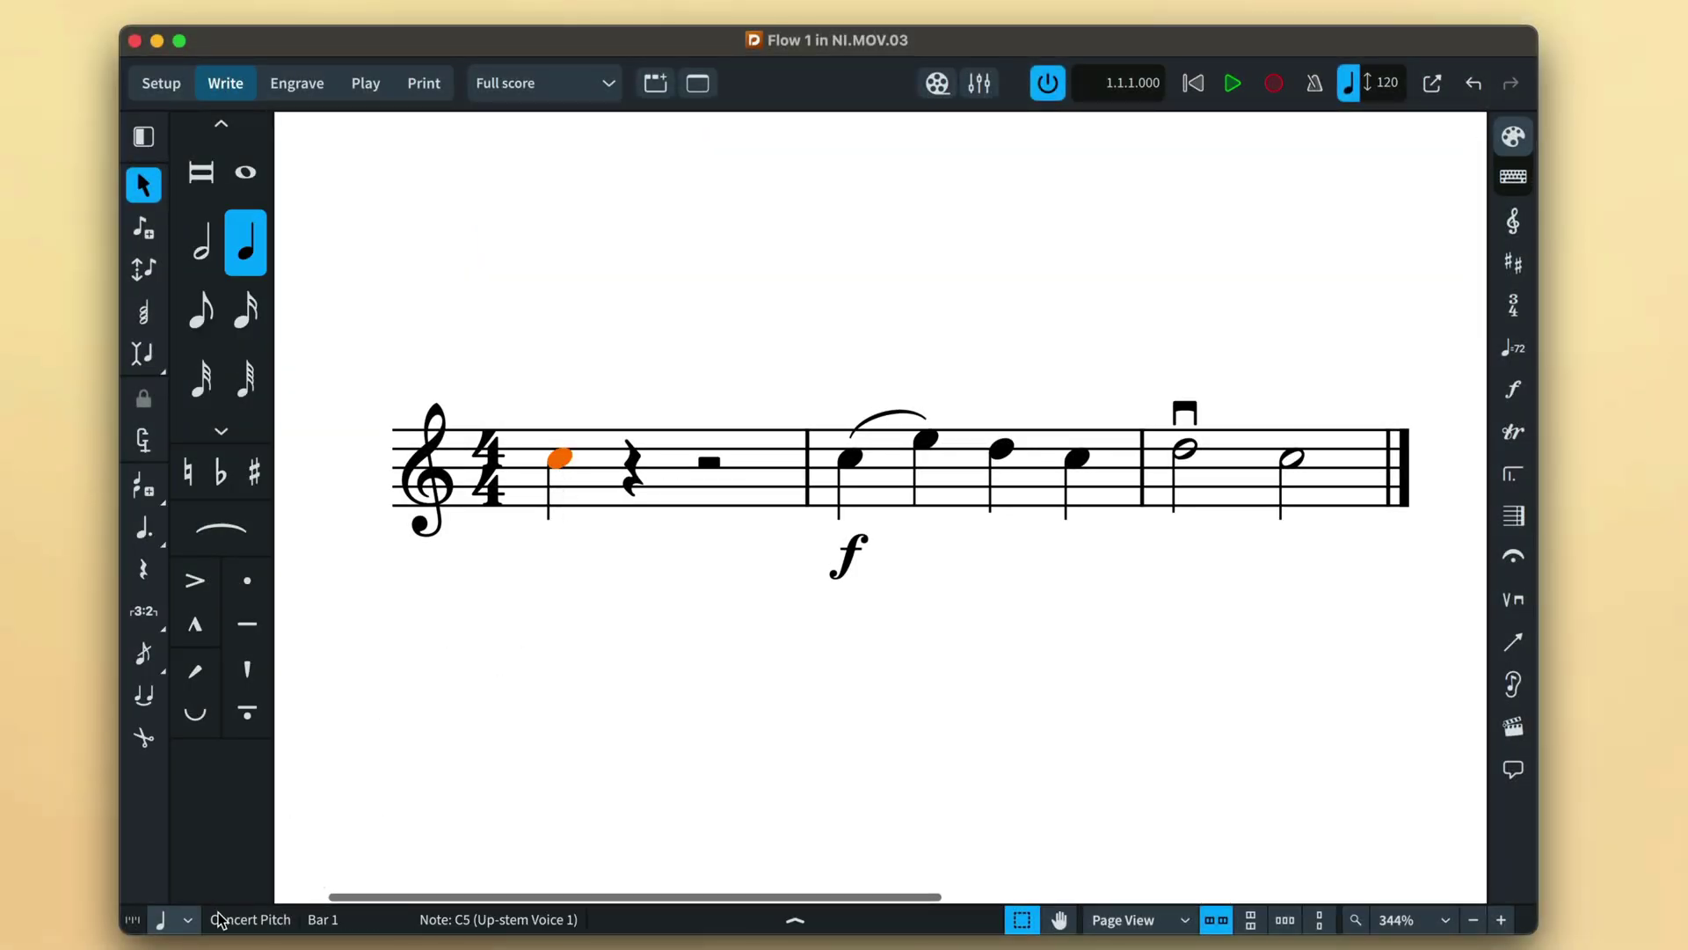
pyautogui.hotkey('alt', 'Right')
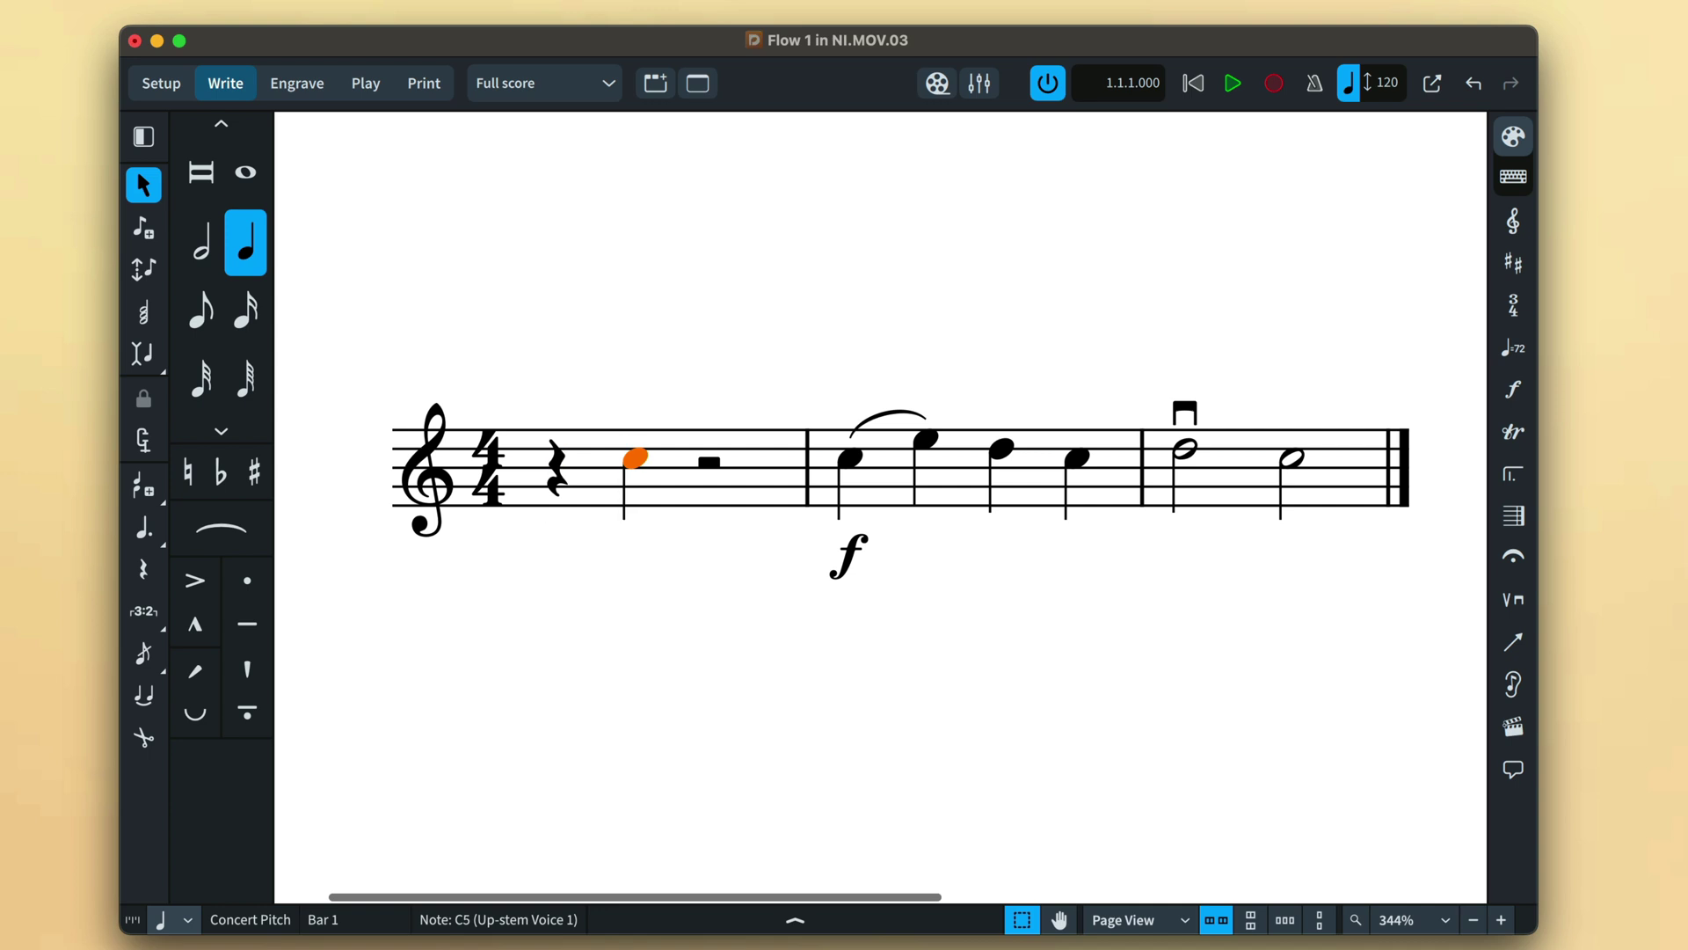
pyautogui.hotkey('alt', 'Right')
pyautogui.hotkey('alt', 'Right')
pyautogui.hotkey('alt', 'Left')
pyautogui.hotkey('alt', 'Left')
pyautogui.hotkey('alt', 'Left')
# Step: Set the rhythmic grid to eighth notes, nudge C5 an eighth each way, and move the forte later
pyautogui.click(187, 919)
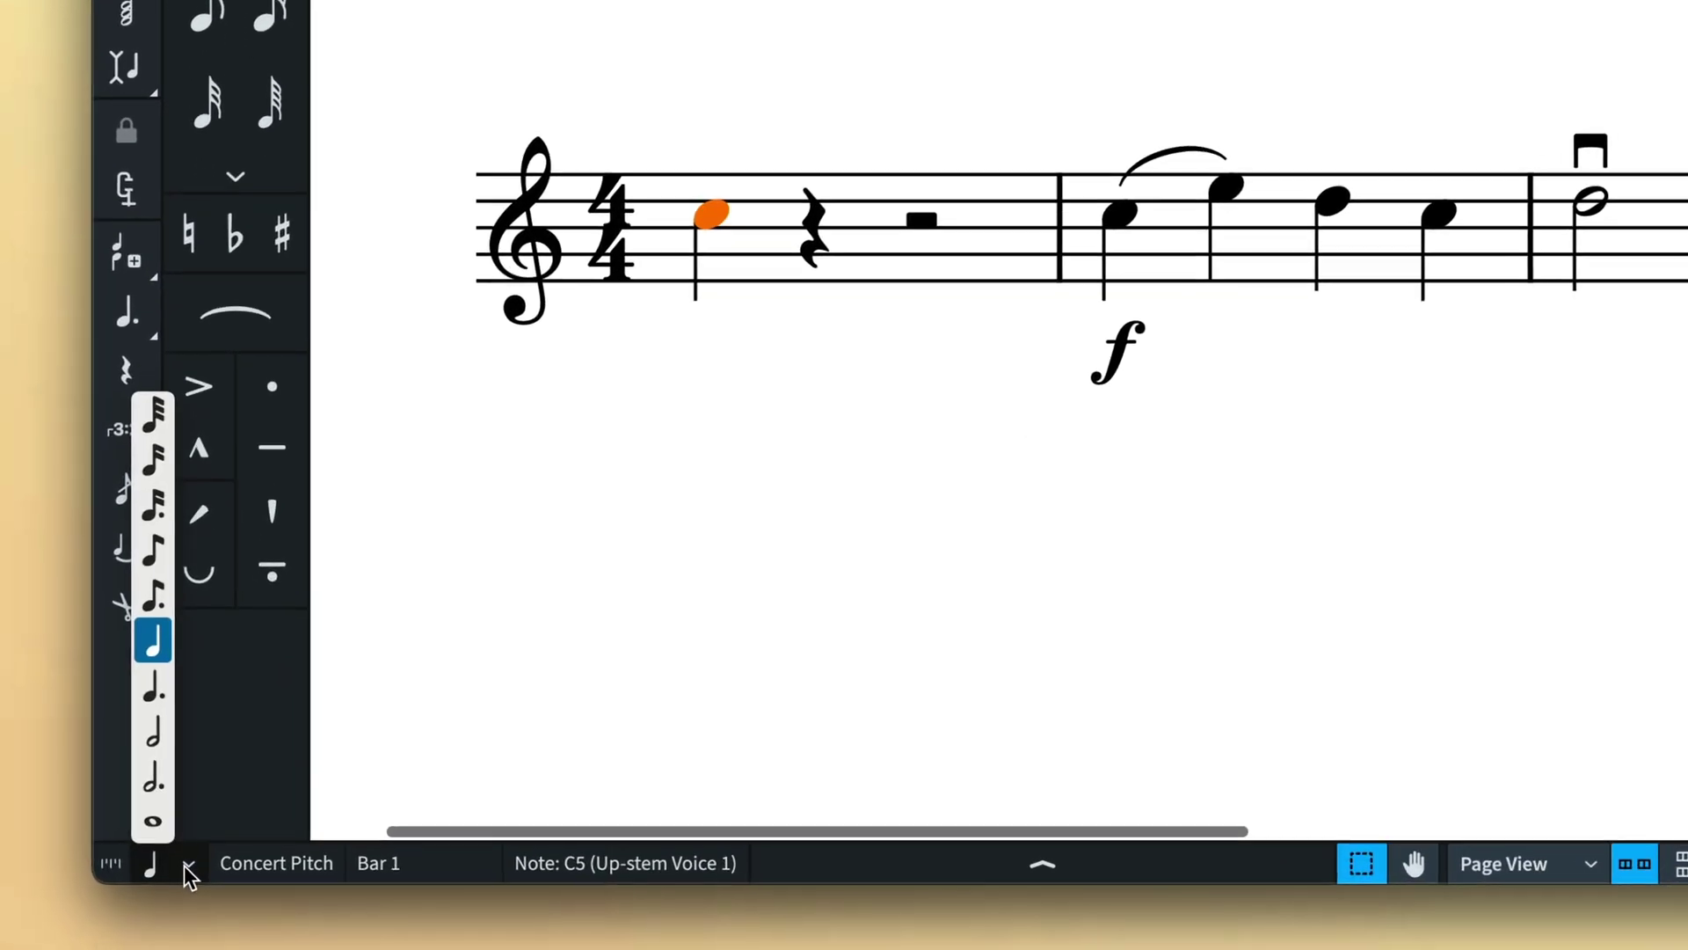
pyautogui.click(153, 543)
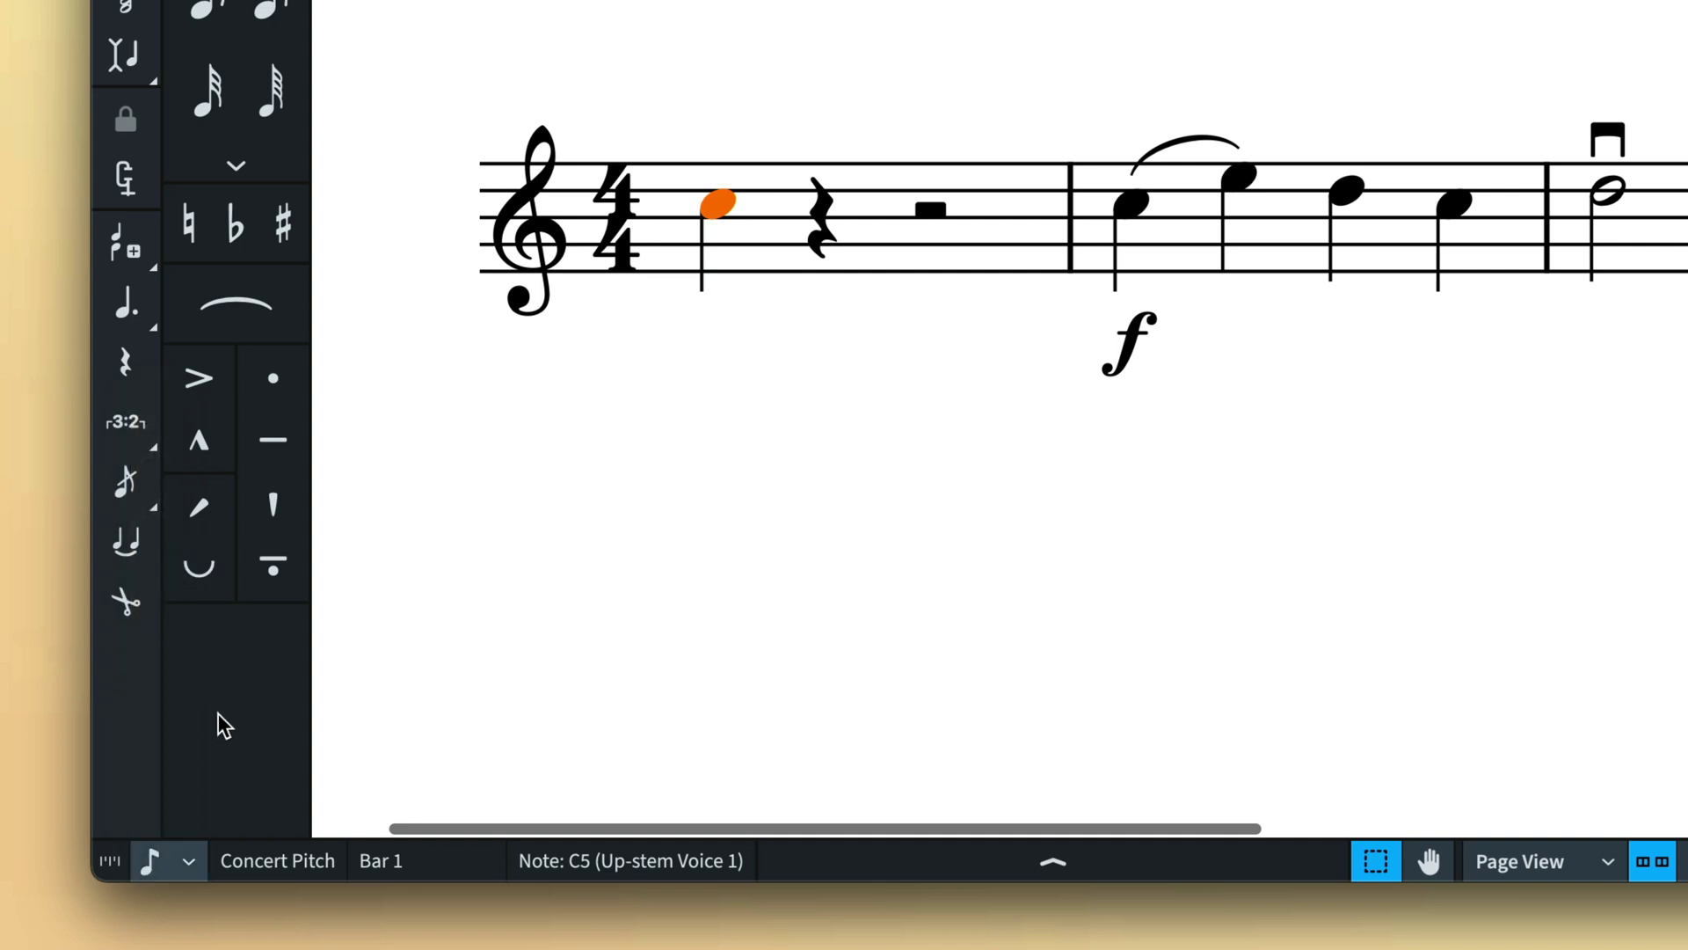
pyautogui.hotkey('alt', 'Right')
pyautogui.hotkey('alt', 'Right')
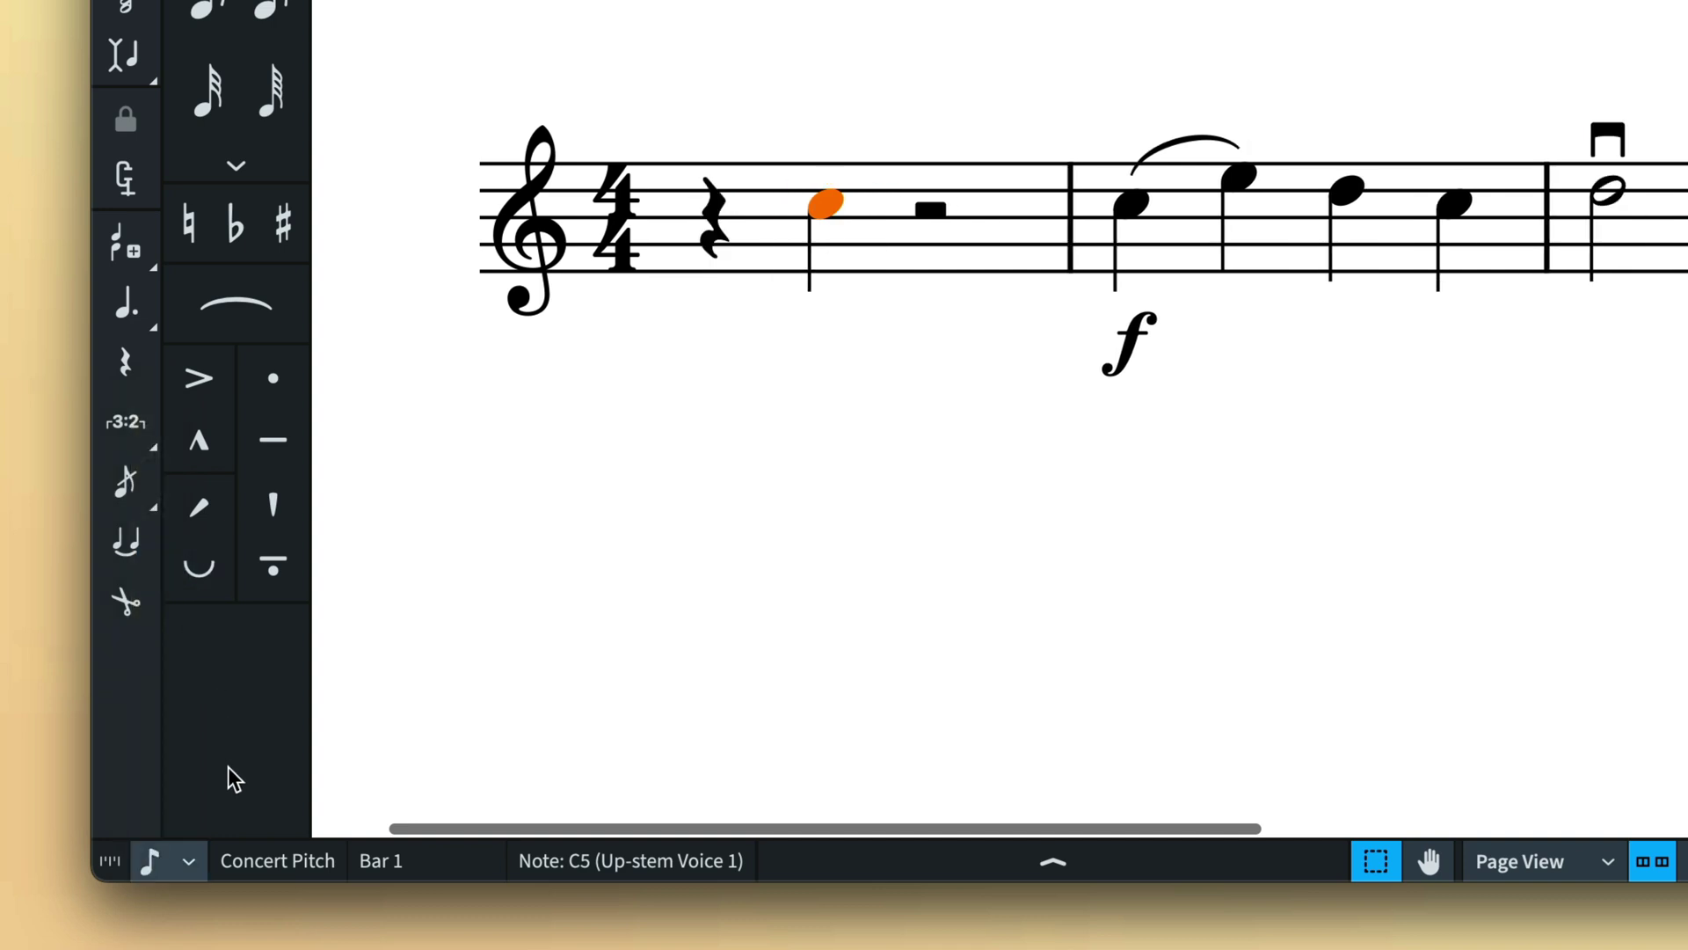
pyautogui.hotkey('alt', 'Left')
pyautogui.hotkey('alt', 'Left')
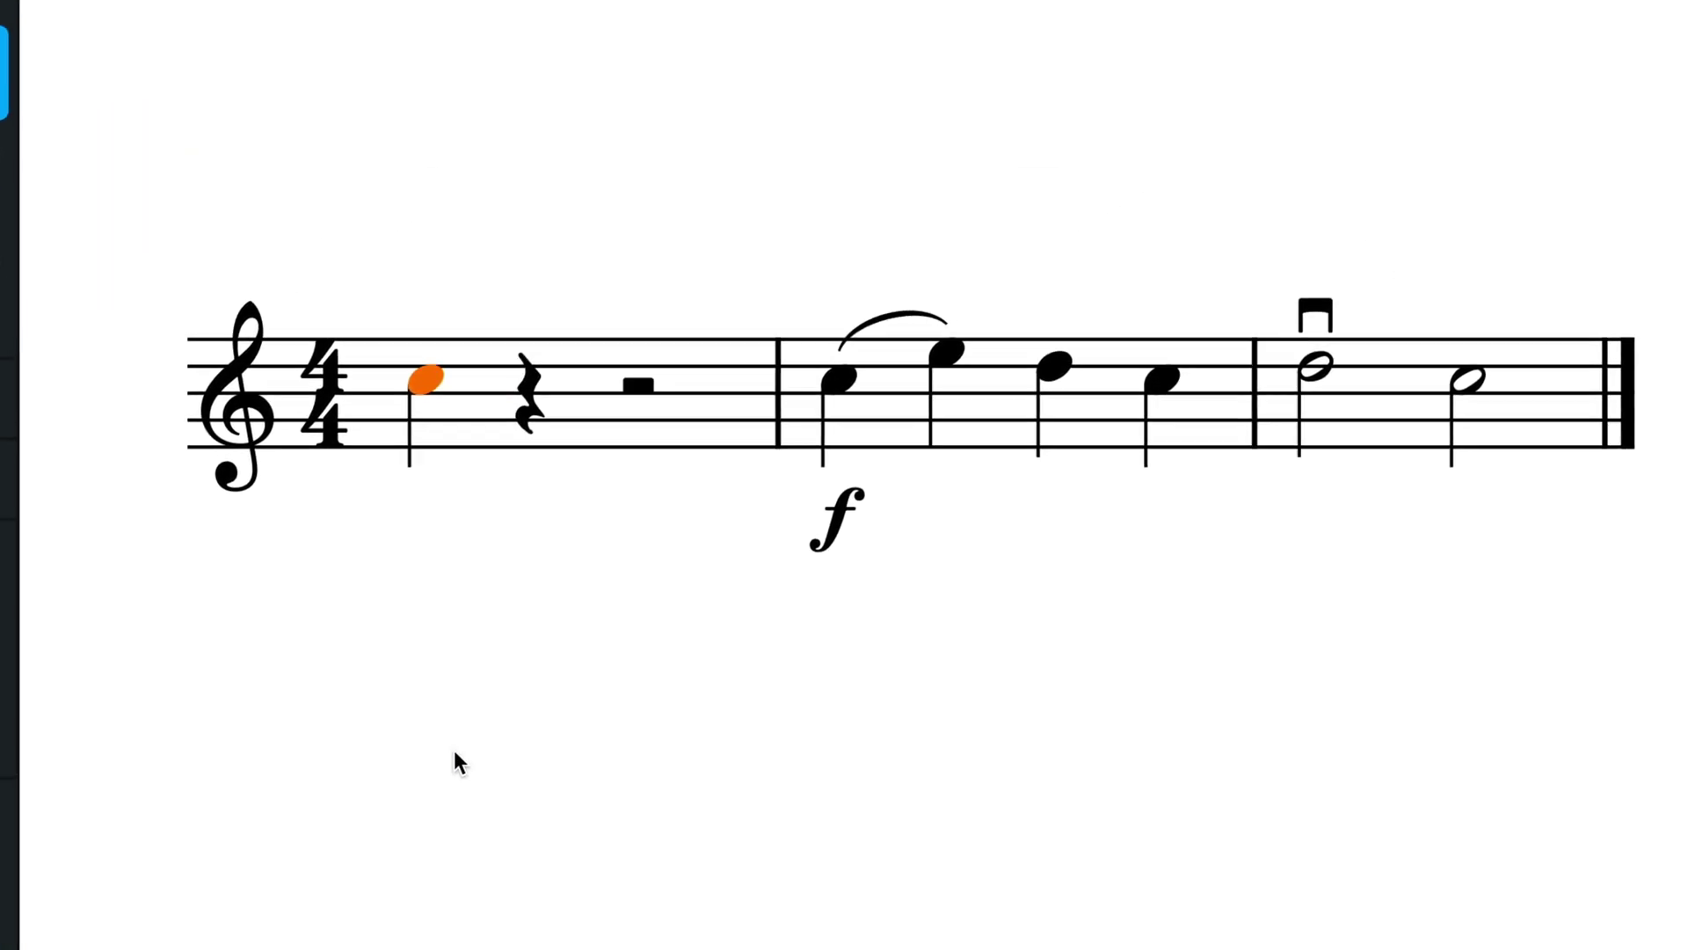
pyautogui.click(1029, 406)
pyautogui.hotkey('alt', 'Right')
pyautogui.hotkey('alt', 'Right')
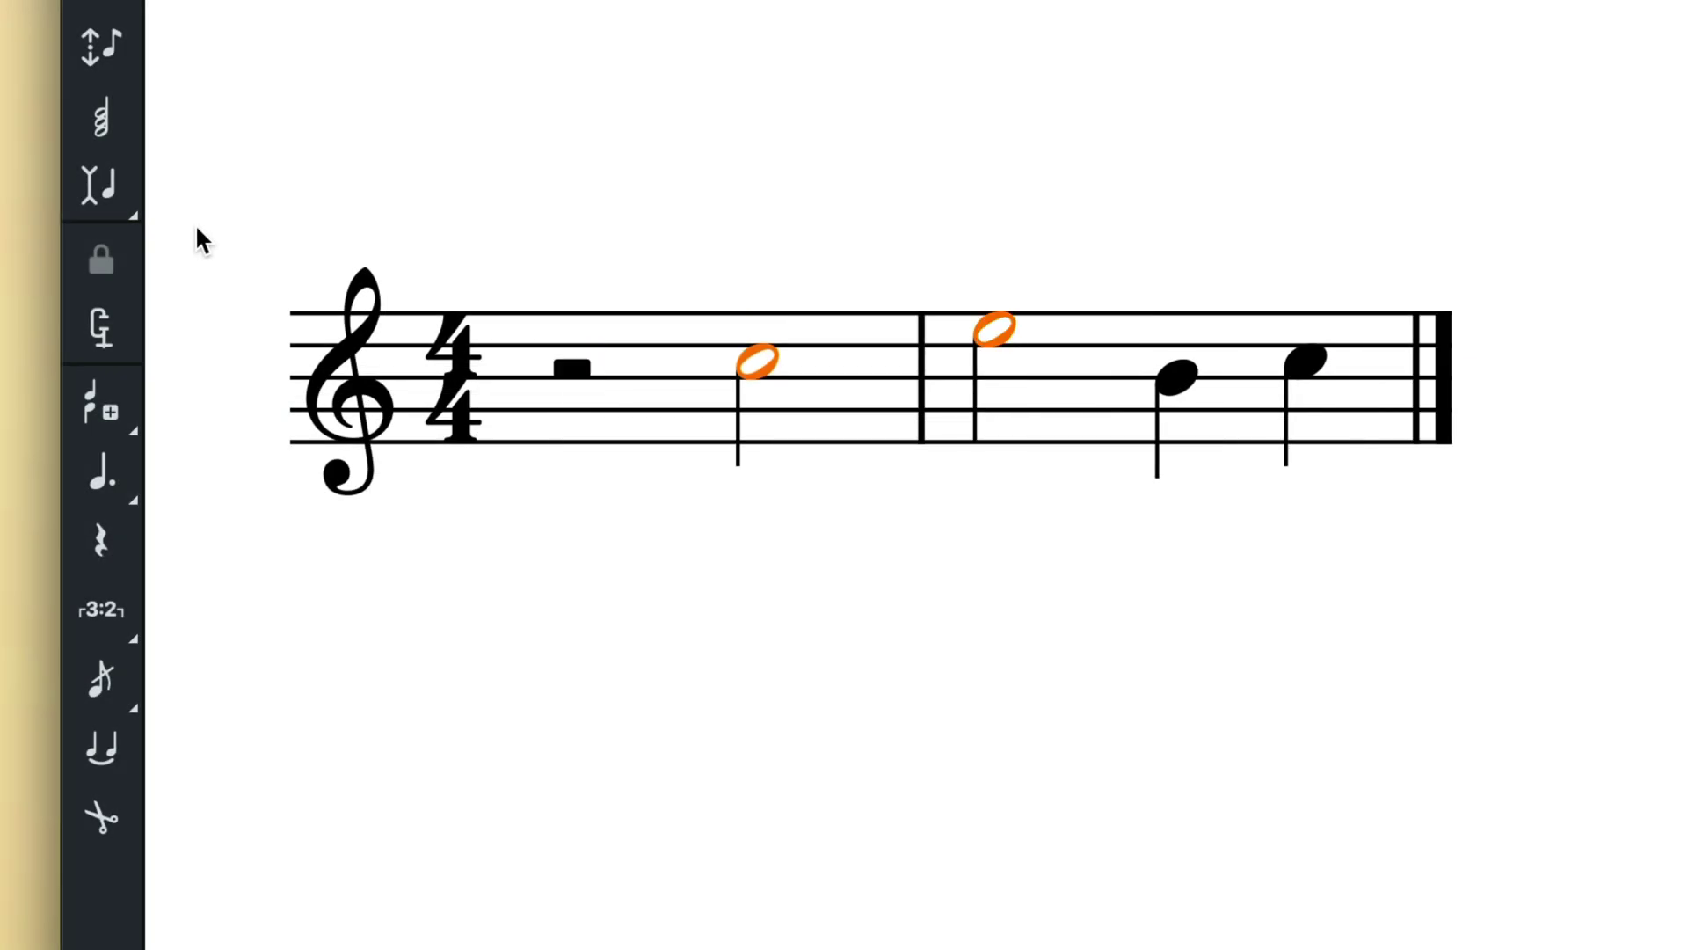
# Step: With Insert mode on, push the two half notes four beats later, then back to start bar 1
pyautogui.hotkey('ctrl', 'z')
pyautogui.hotkey('ctrl', 'z')
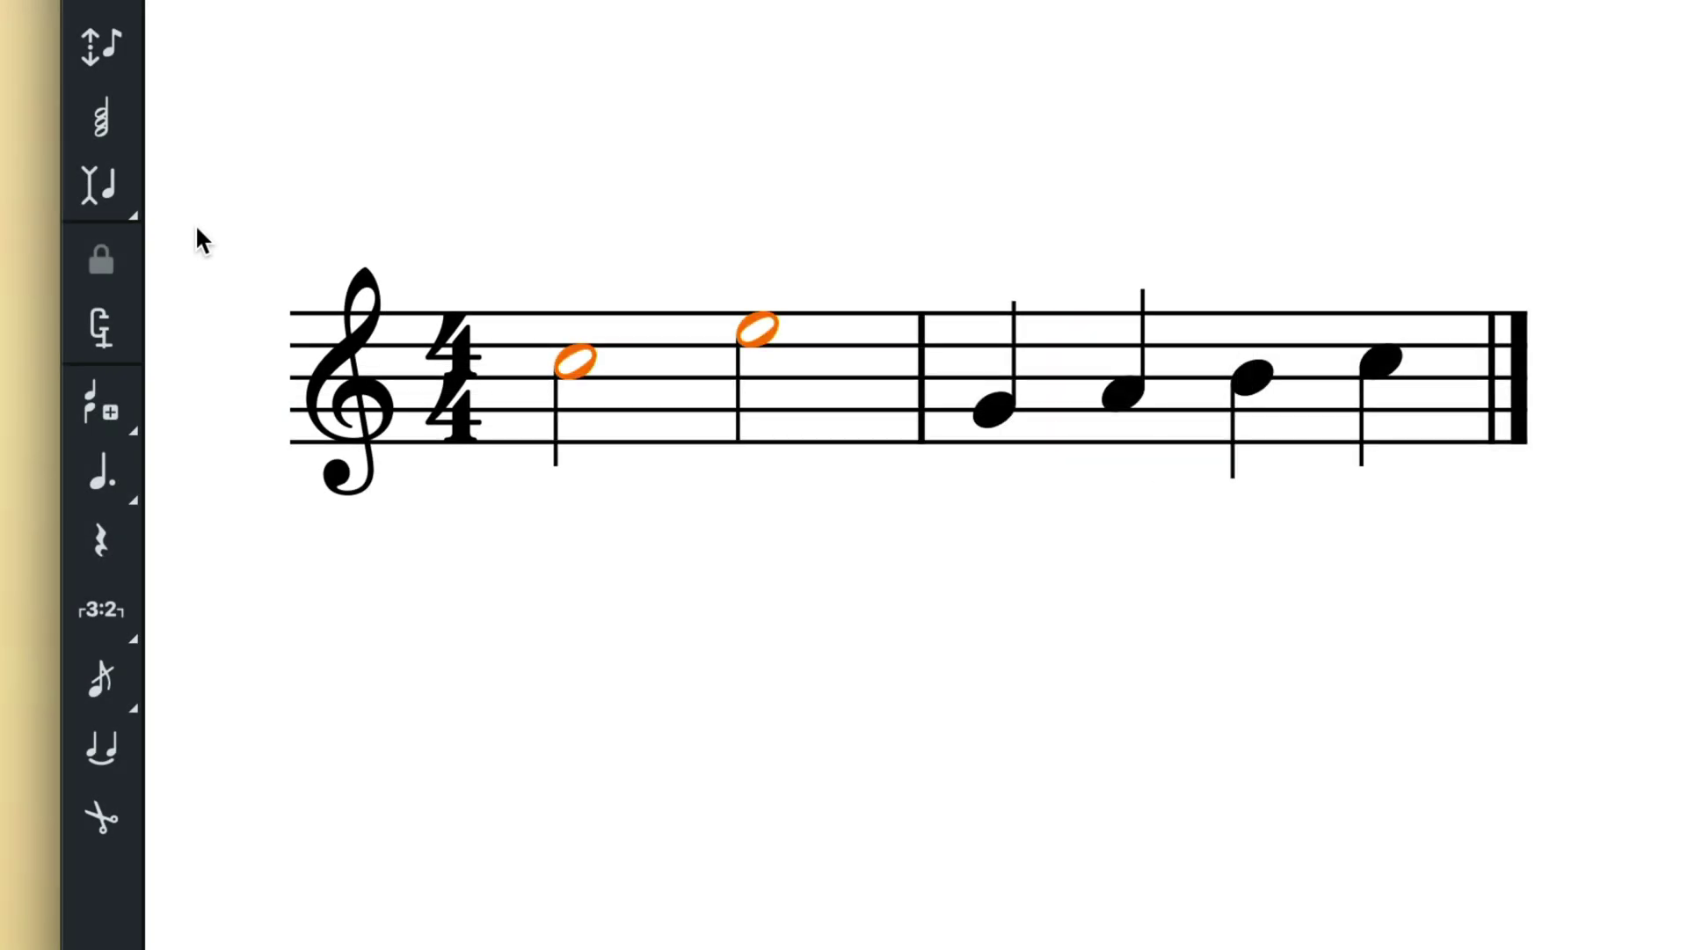
pyautogui.click(101, 182)
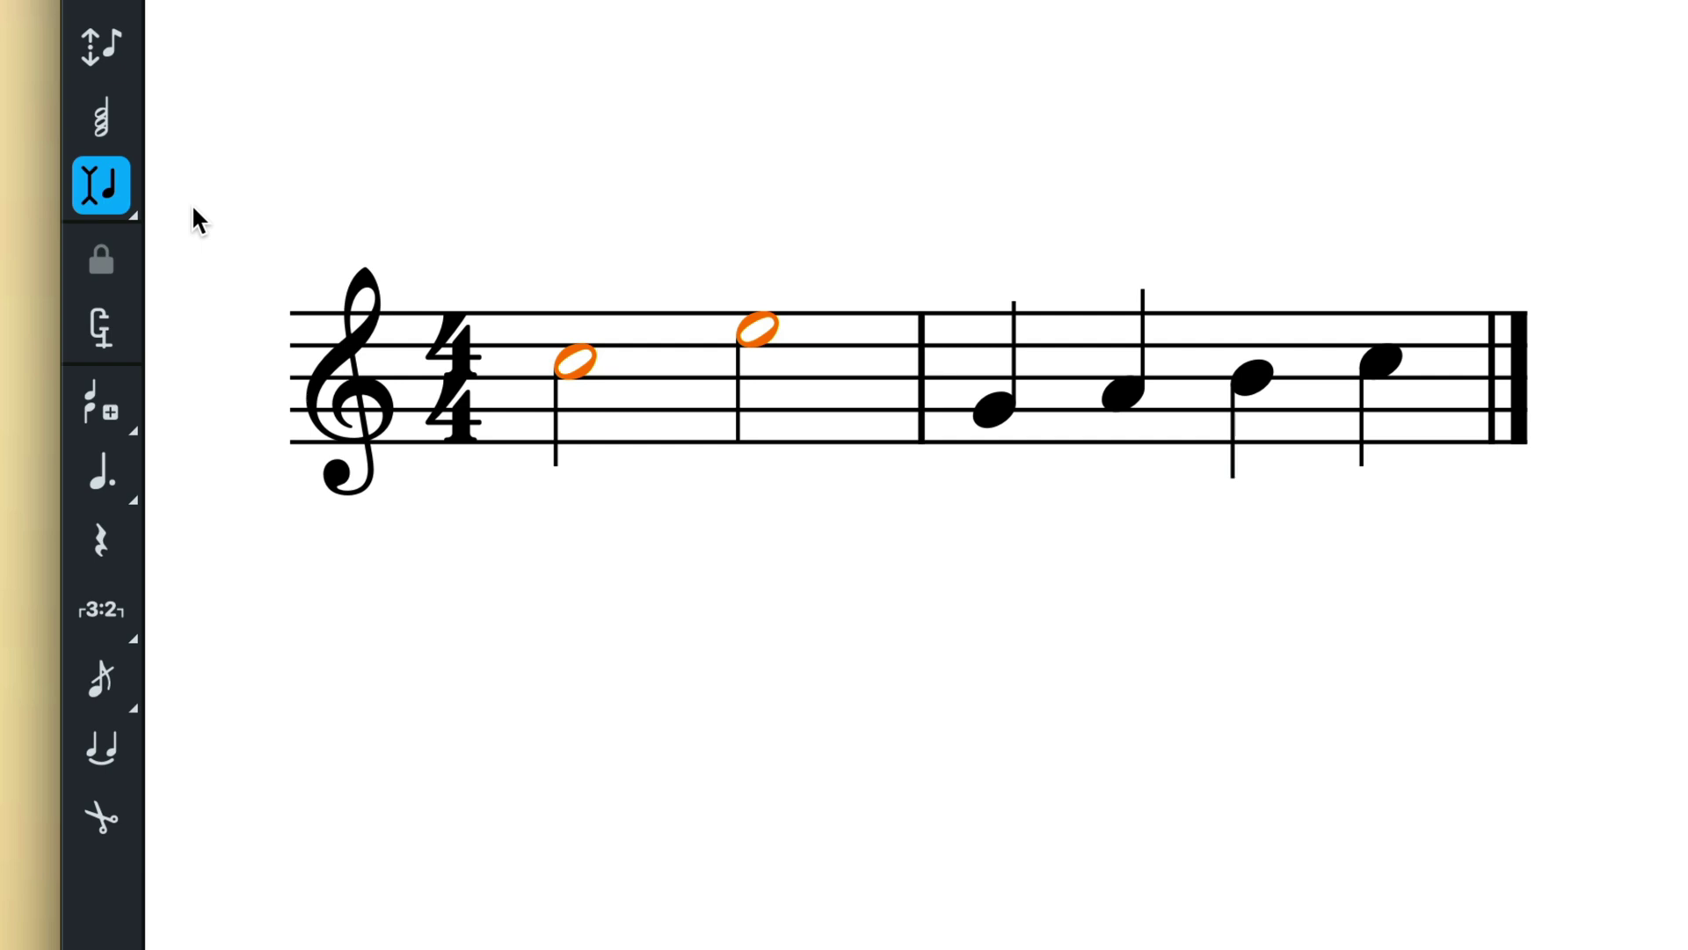
pyautogui.hotkey('alt', 'Right')
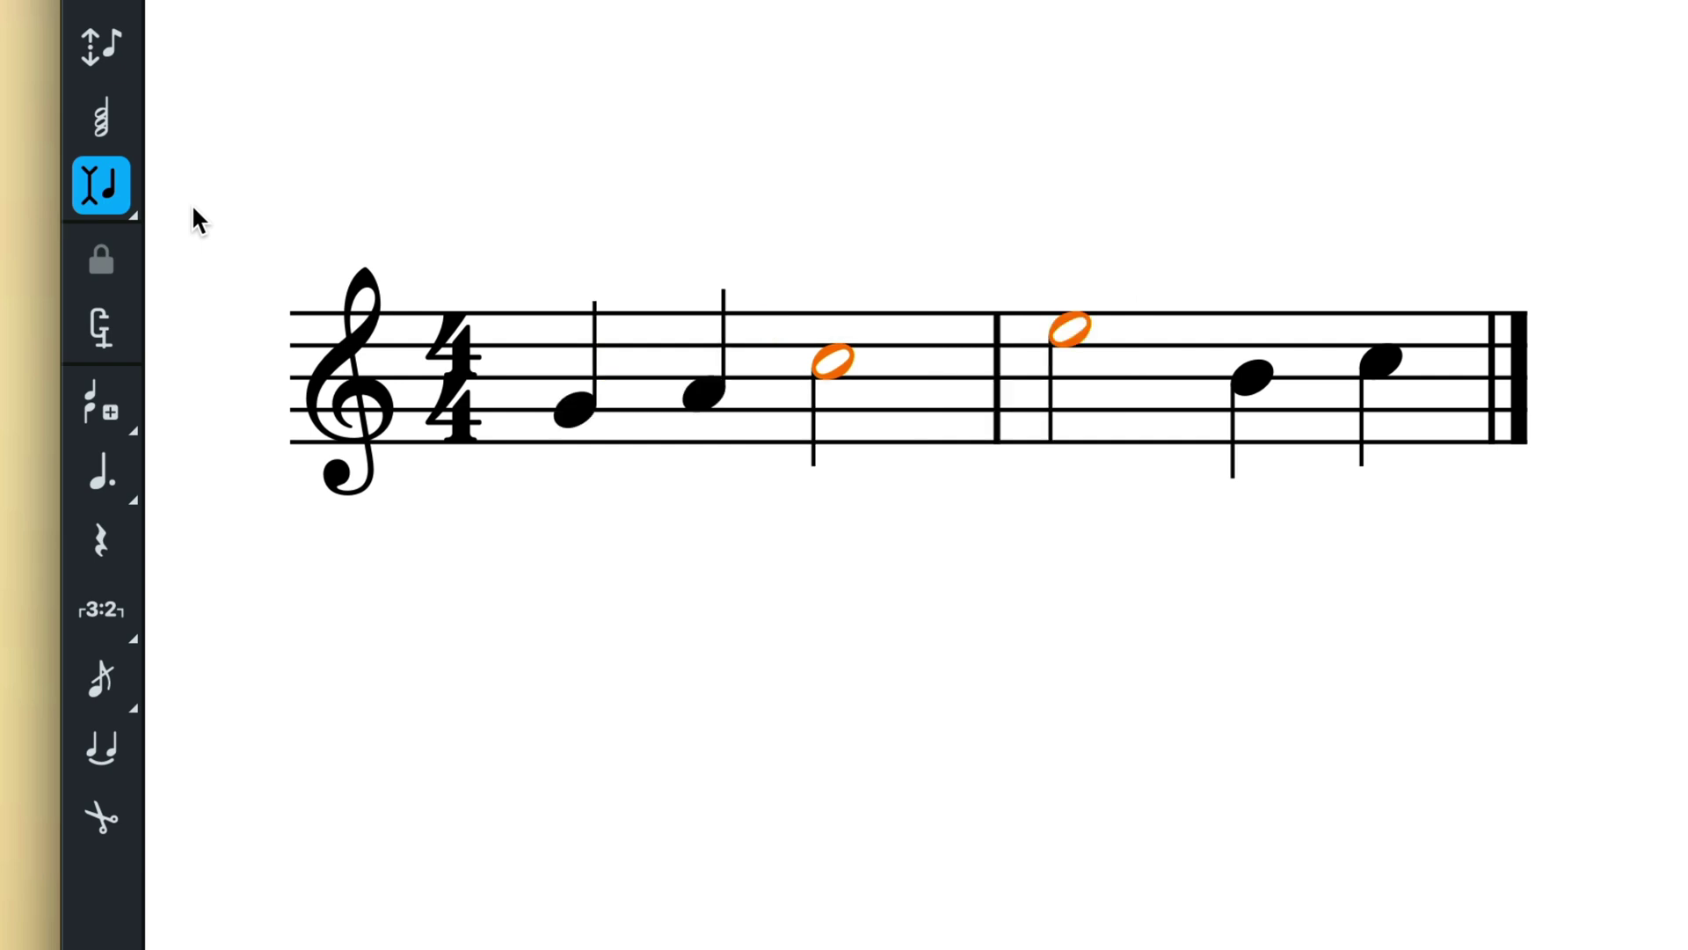
pyautogui.hotkey('alt', 'Right')
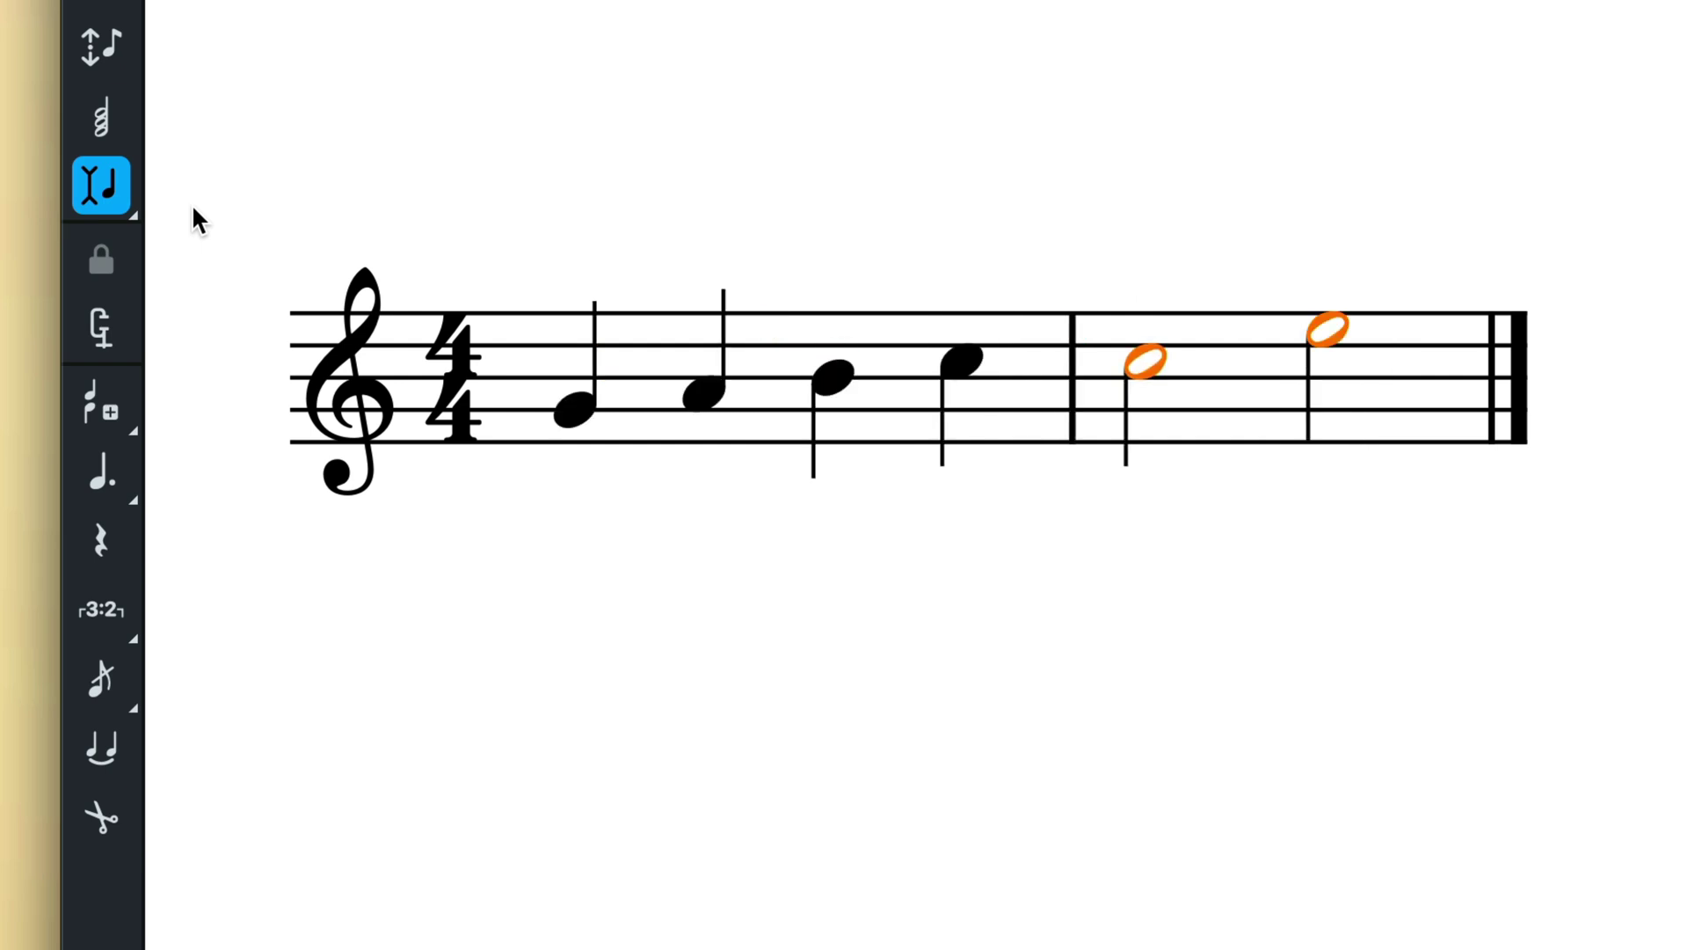
pyautogui.hotkey('alt', 'Left')
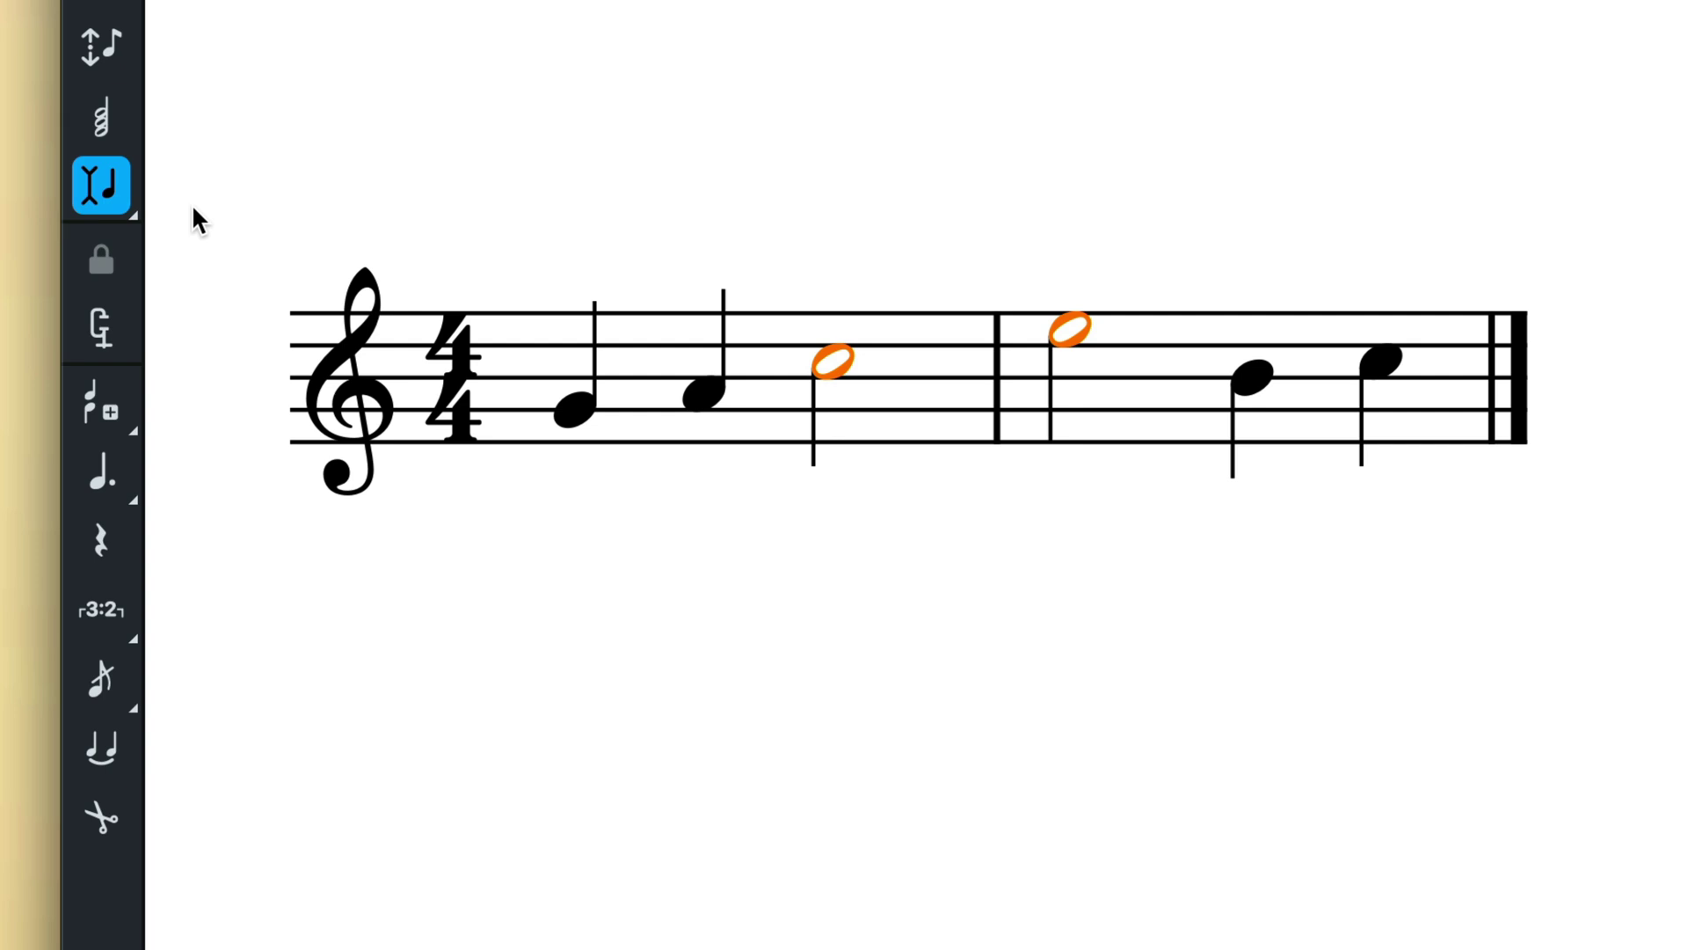
pyautogui.hotkey('alt', 'Left')
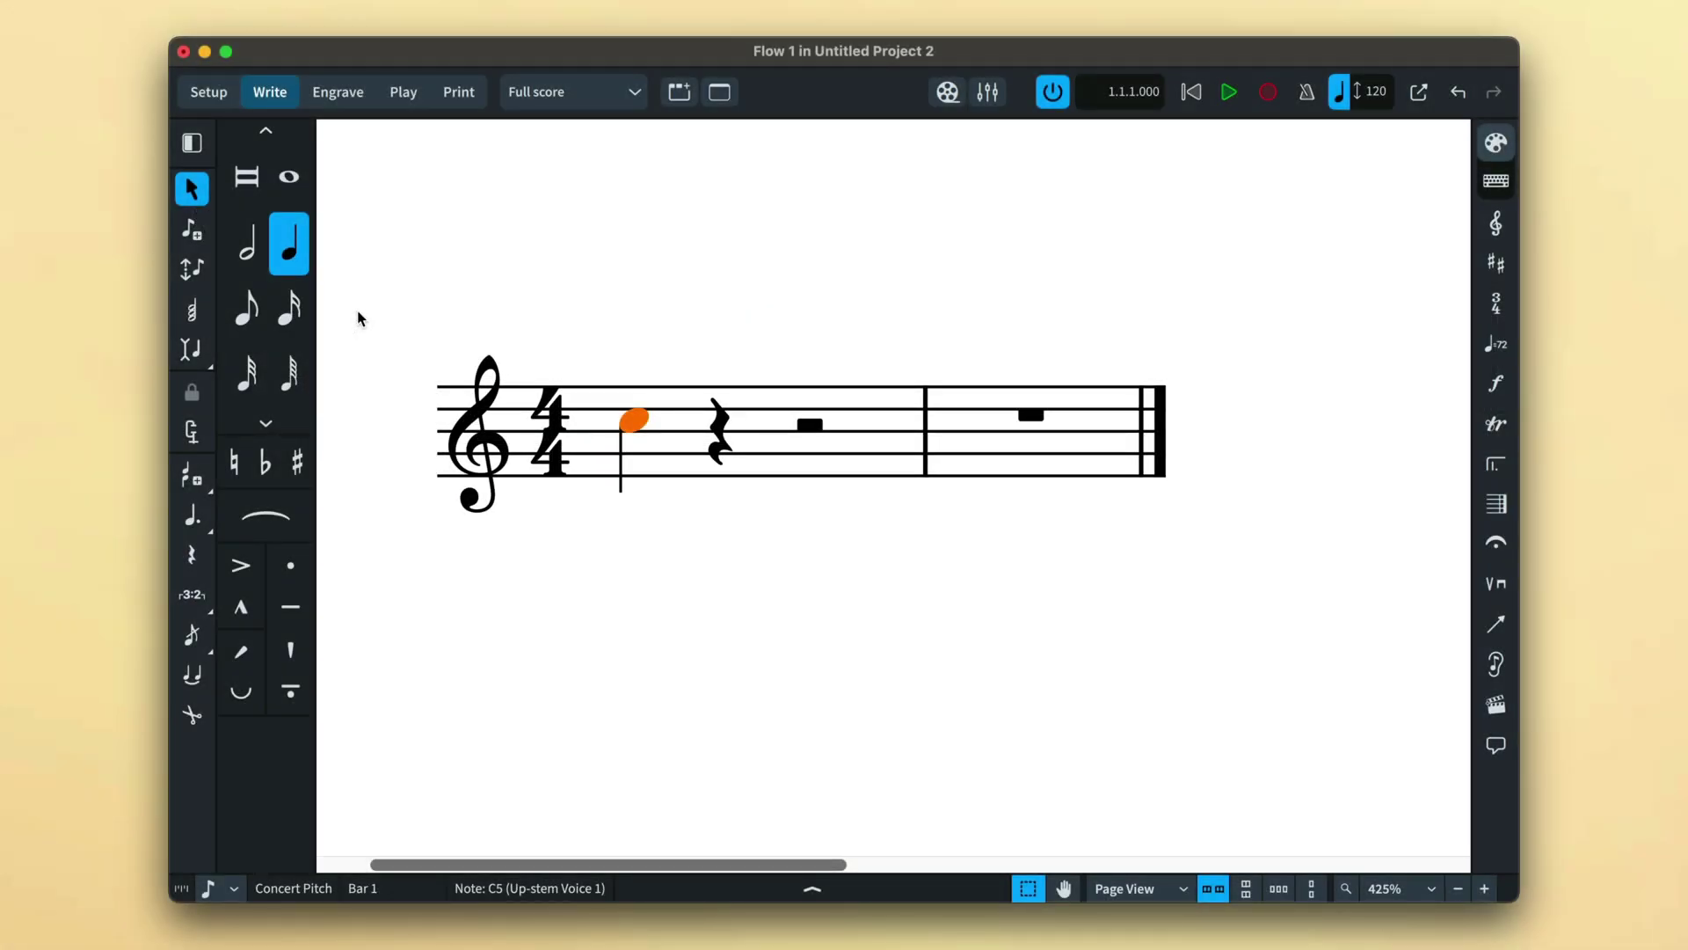
# Step: Lengthen and shorten the opening C5, ending as a quarter tied to an eighth
pyautogui.hotkey('alt', 'shift', 'Right')
pyautogui.hotkey('alt', 'shift', 'Right')
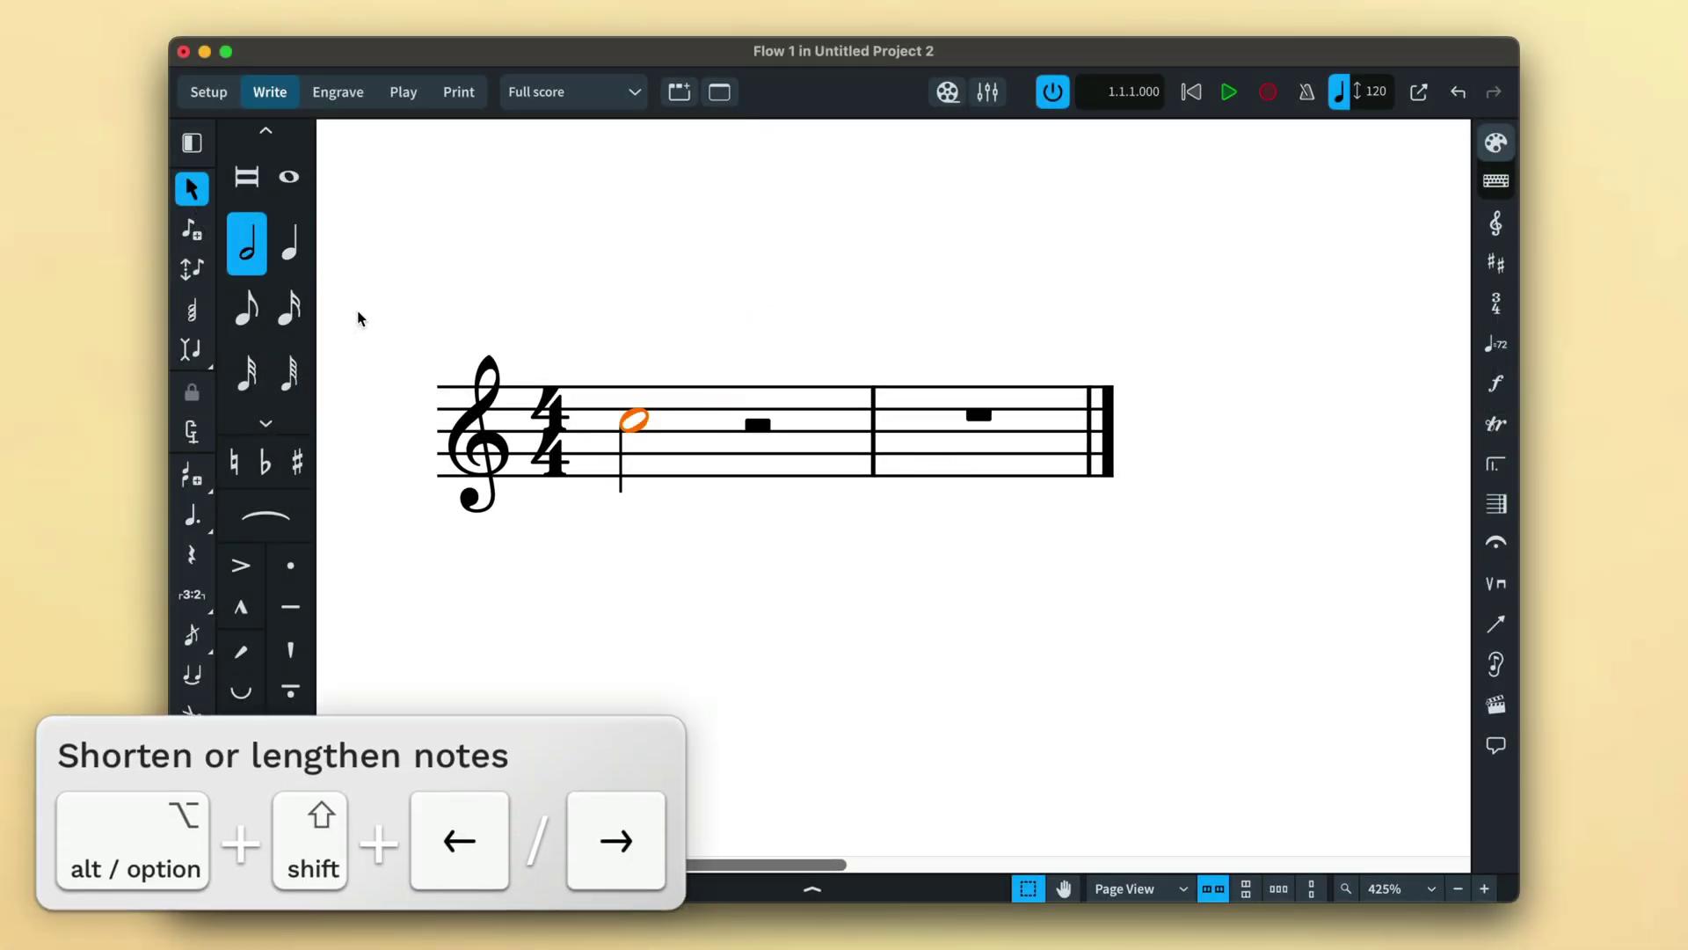
pyautogui.hotkey('alt', 'shift', 'Right')
pyautogui.hotkey('alt', 'shift', 'Right')
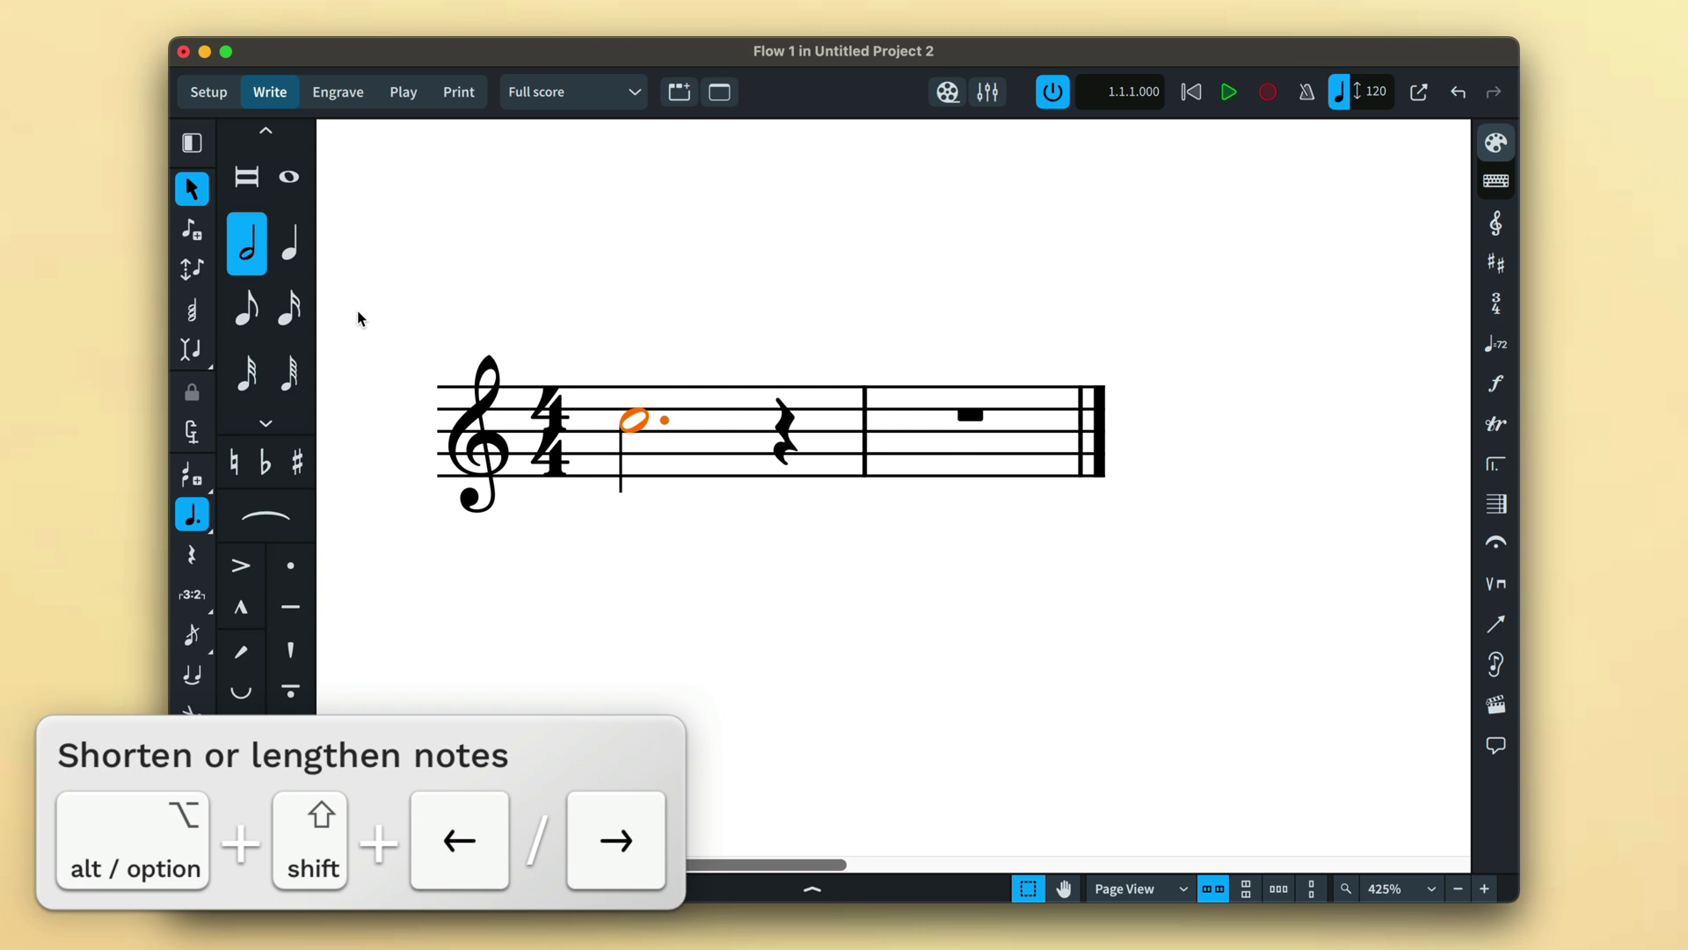
pyautogui.hotkey('alt', 'shift', 'Left')
pyautogui.hotkey('alt', 'shift', 'Left')
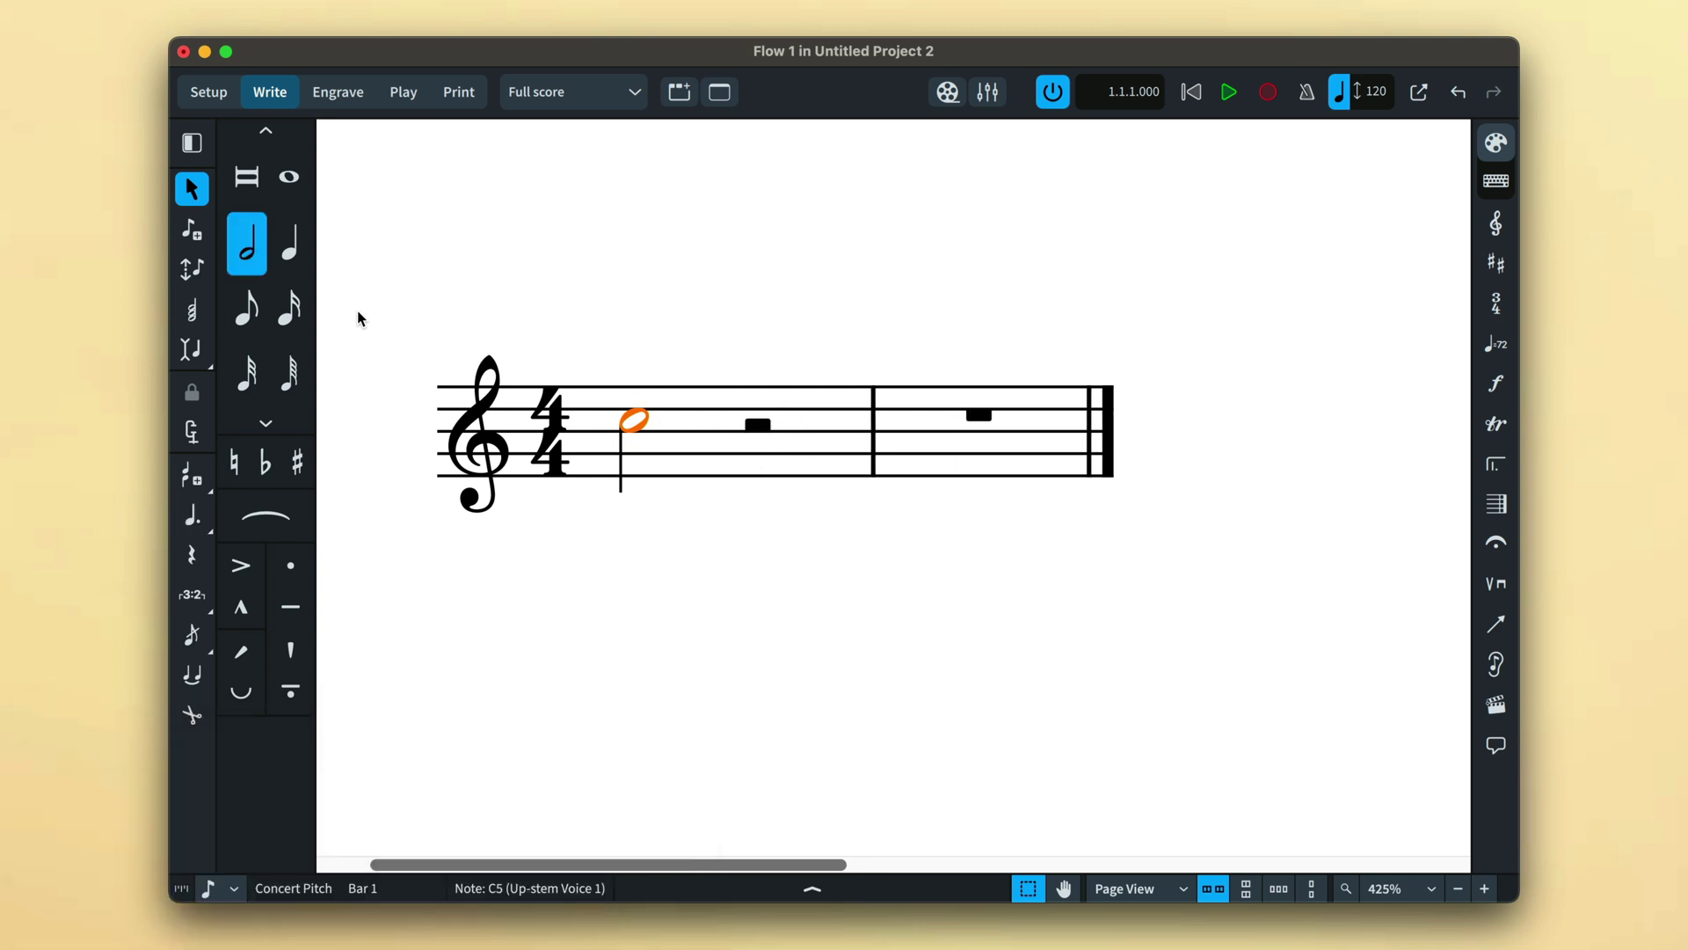
pyautogui.hotkey('alt', 'shift', 'Right')
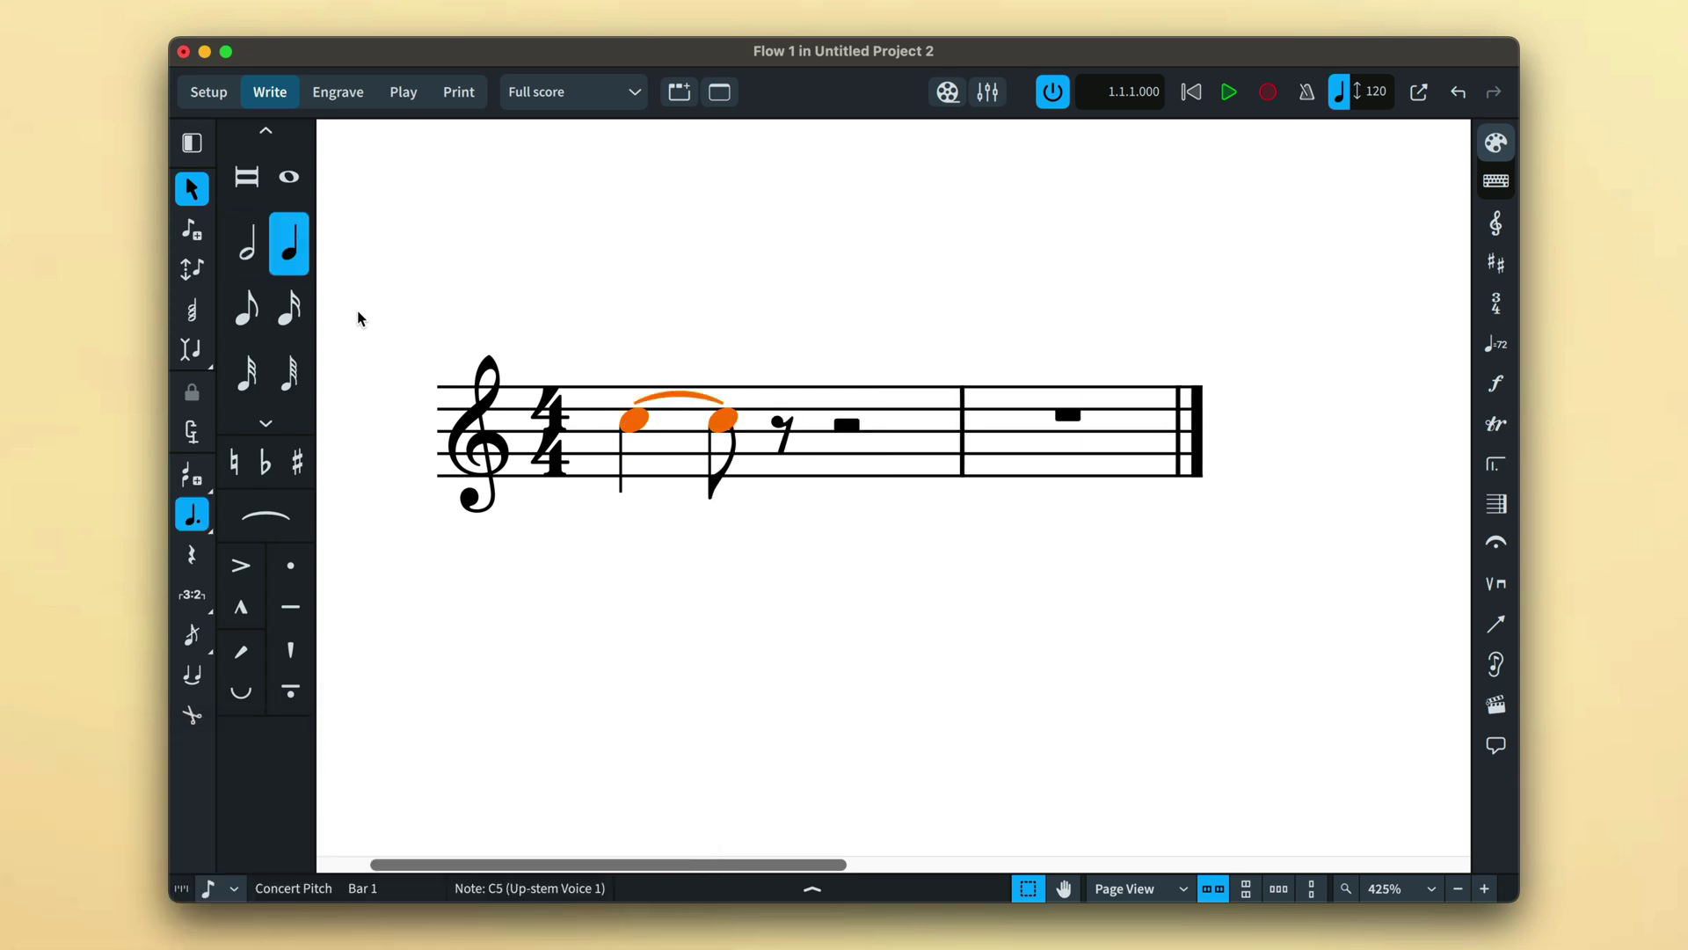
# Step: From the eighth rest, enter eighths D5, E5, D5, C5, then a half-note B4 tied into bar 2
pyautogui.press('Right')
pyautogui.click(197, 239)
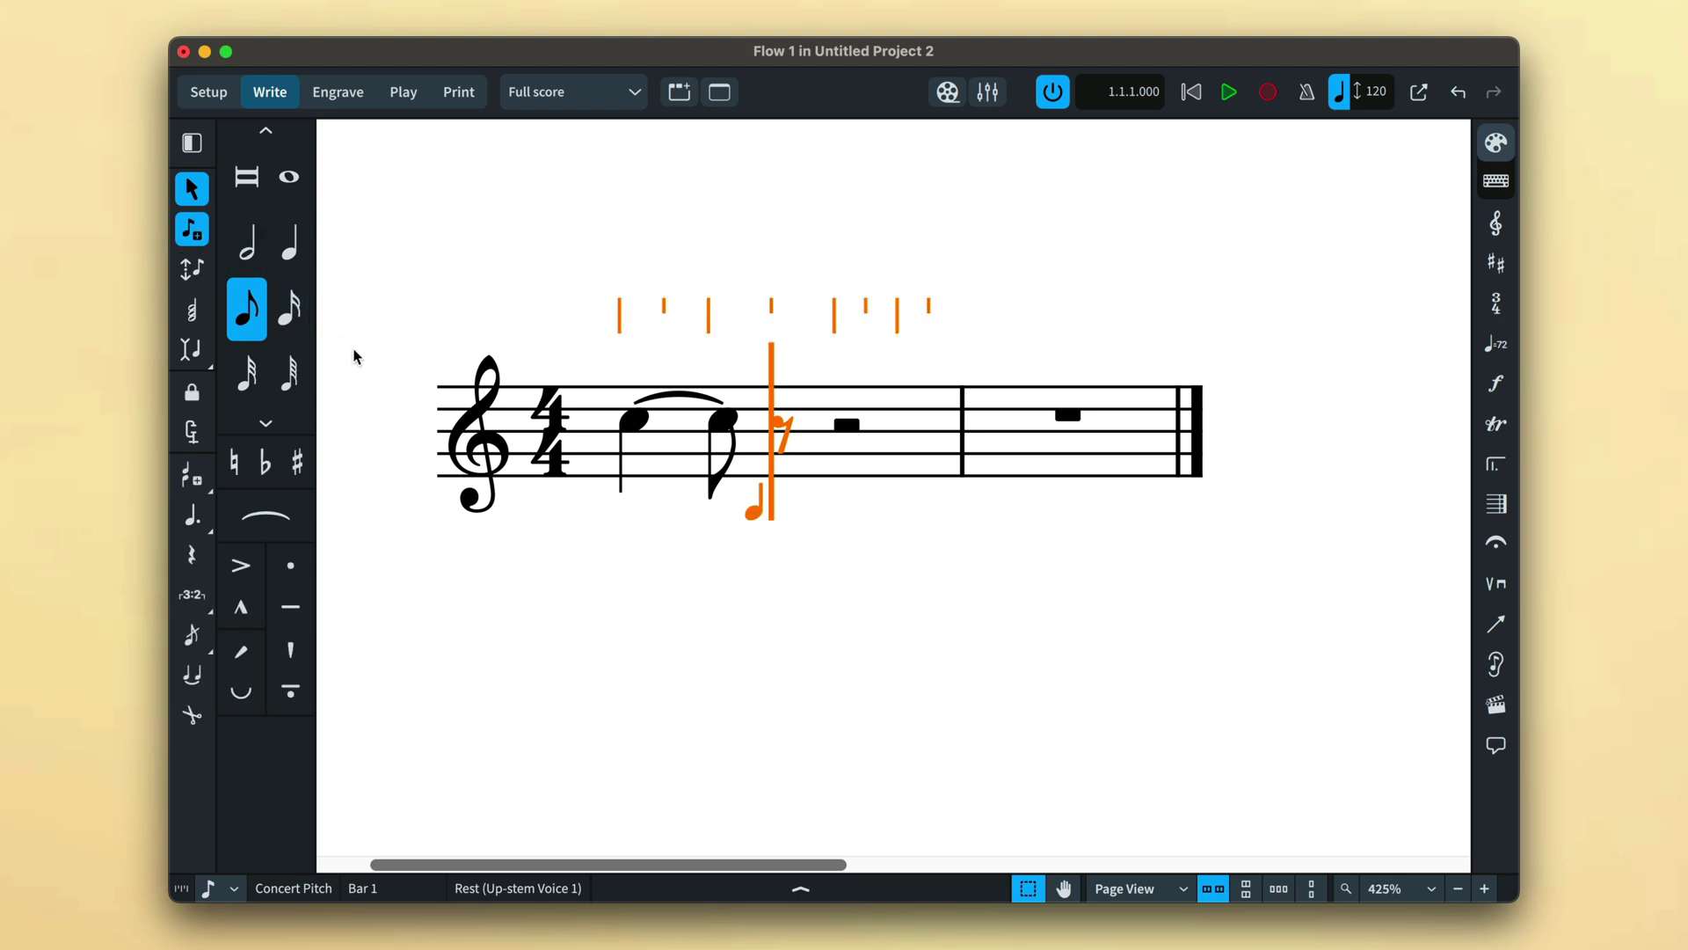
pyautogui.press('d')
pyautogui.press('e')
pyautogui.press('d')
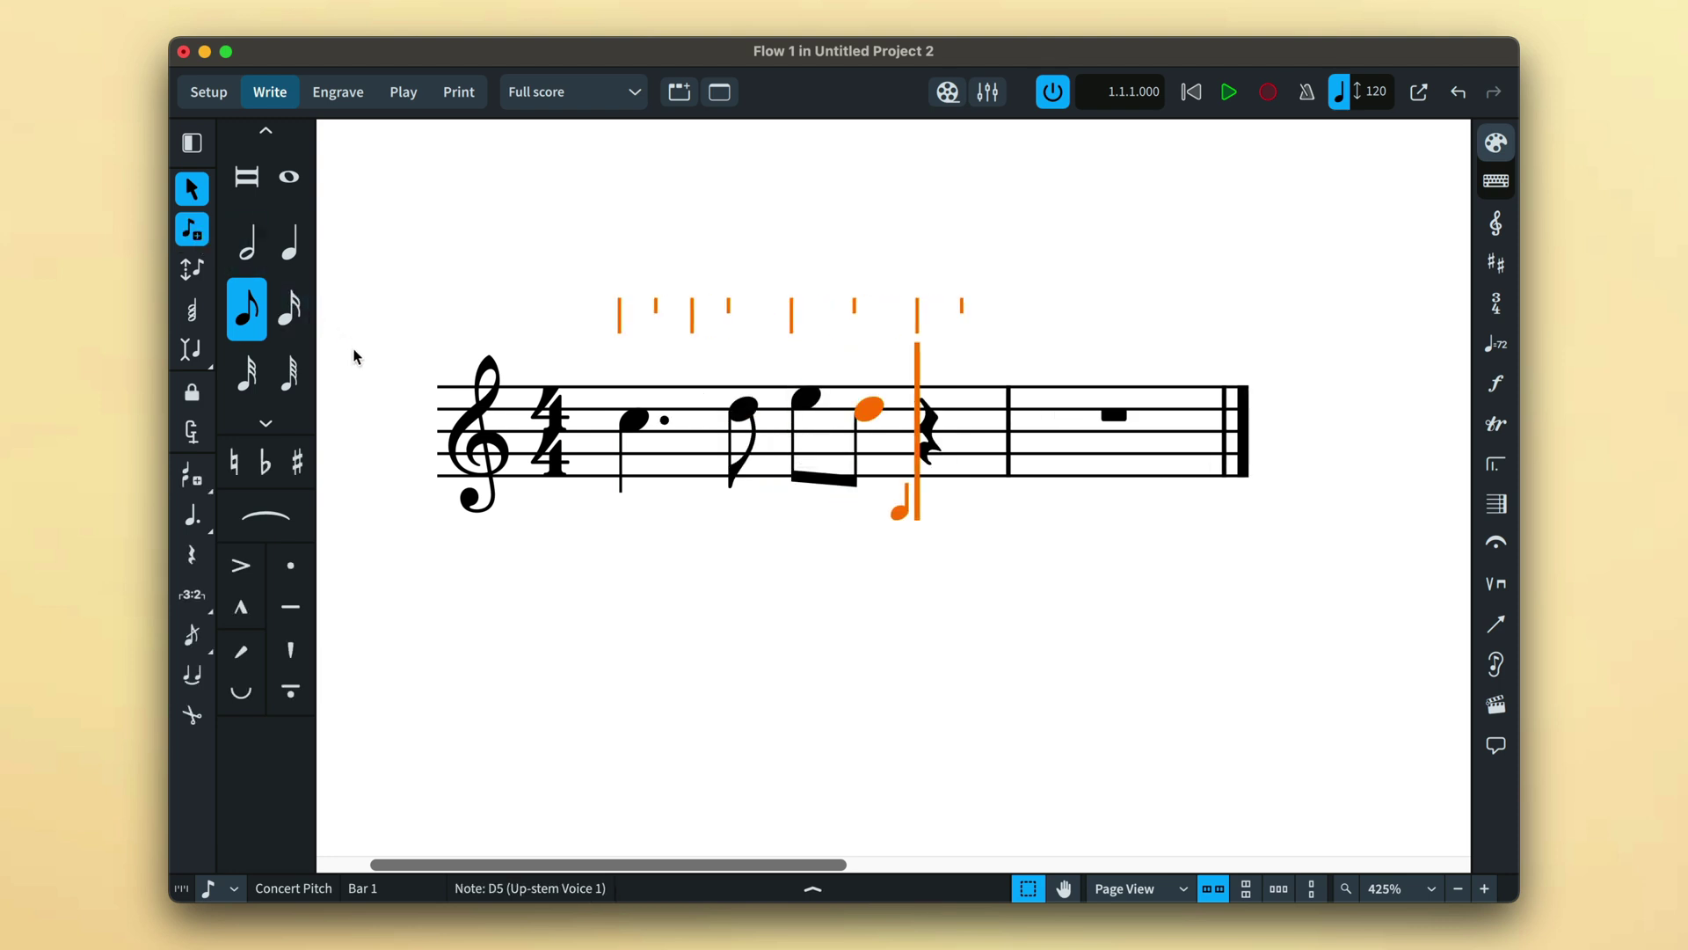
pyautogui.press('c')
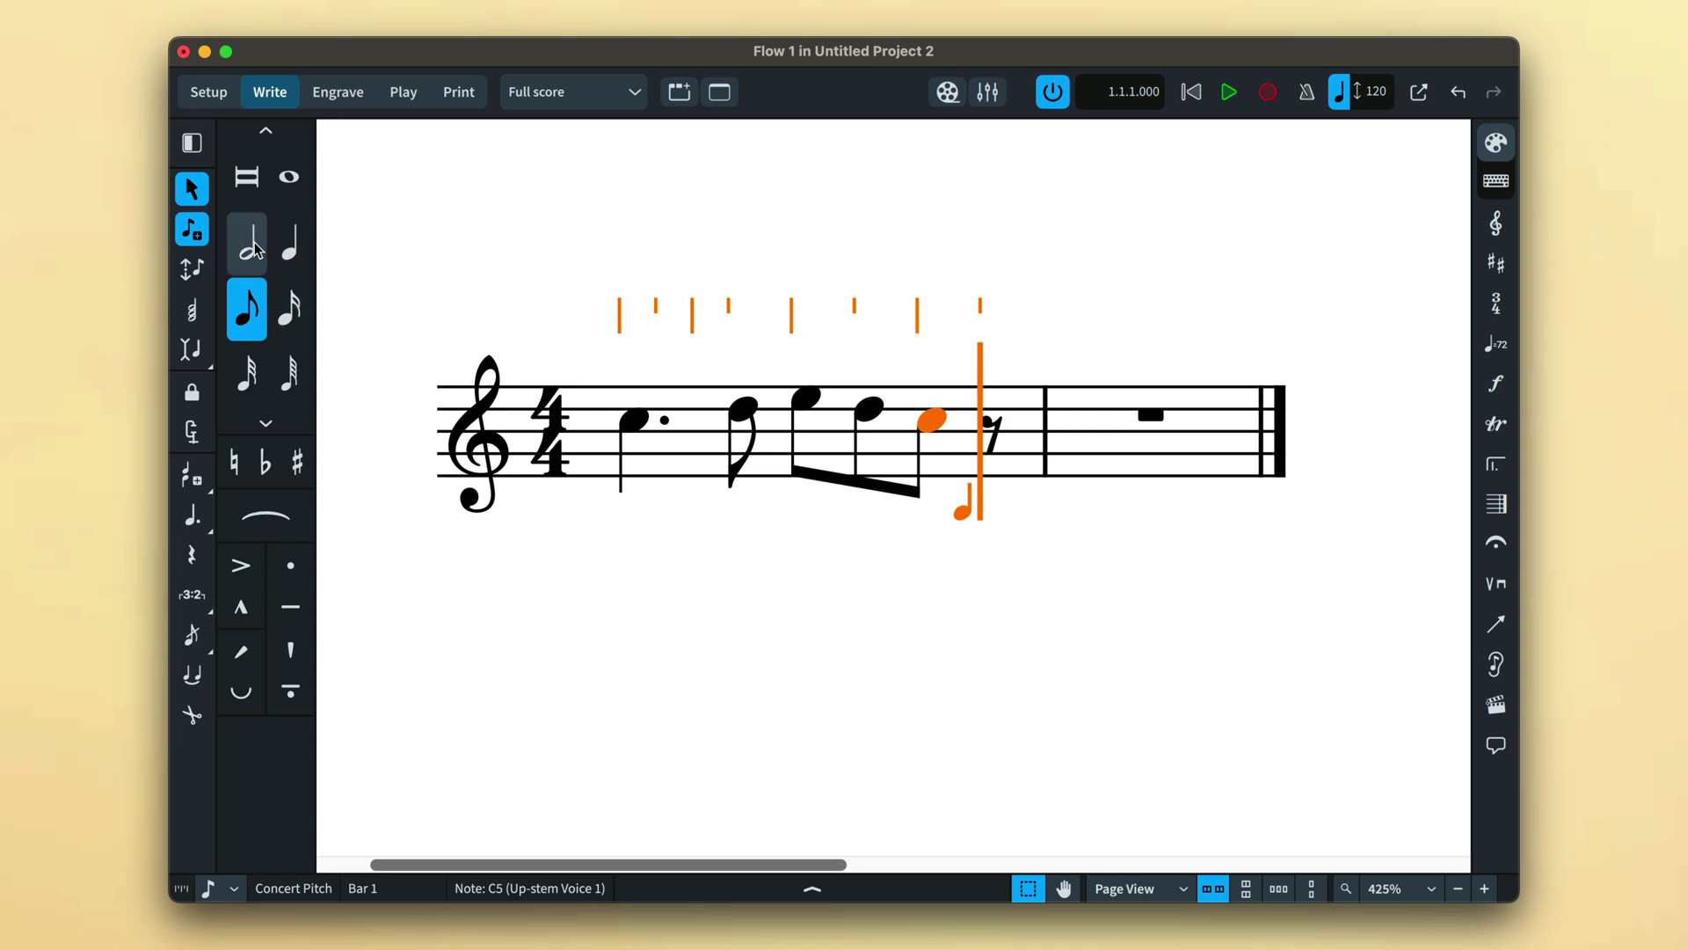
pyautogui.press('7')
pyautogui.press('b')
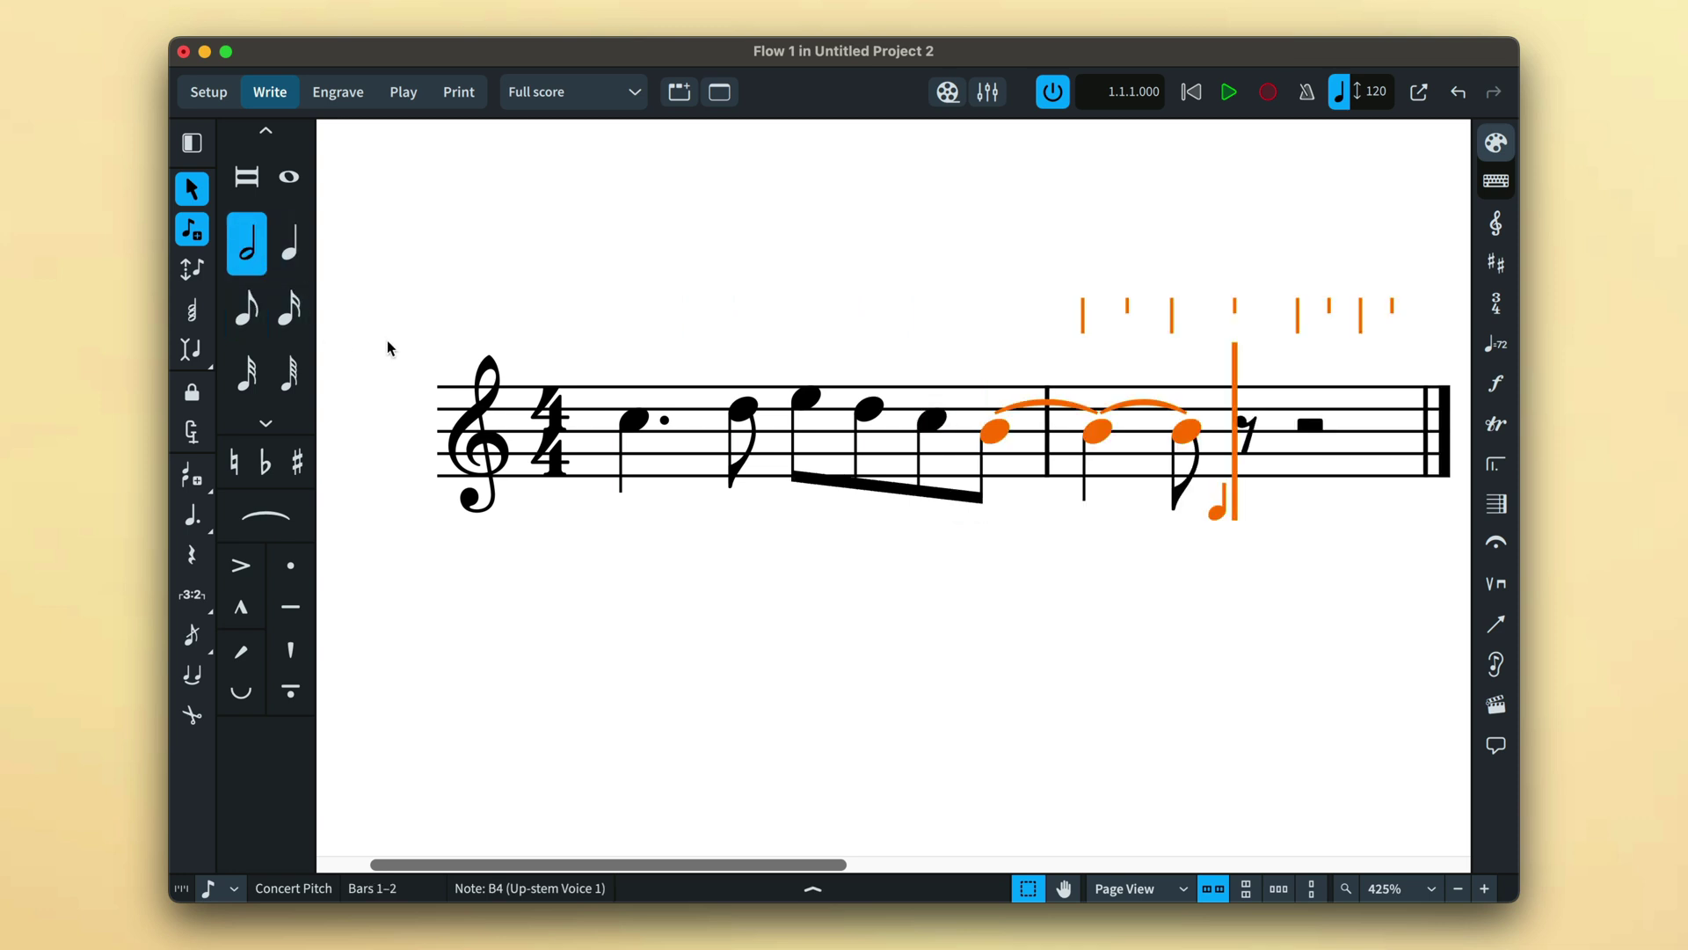
pyautogui.hotkey('alt', 'shift', 'Right')
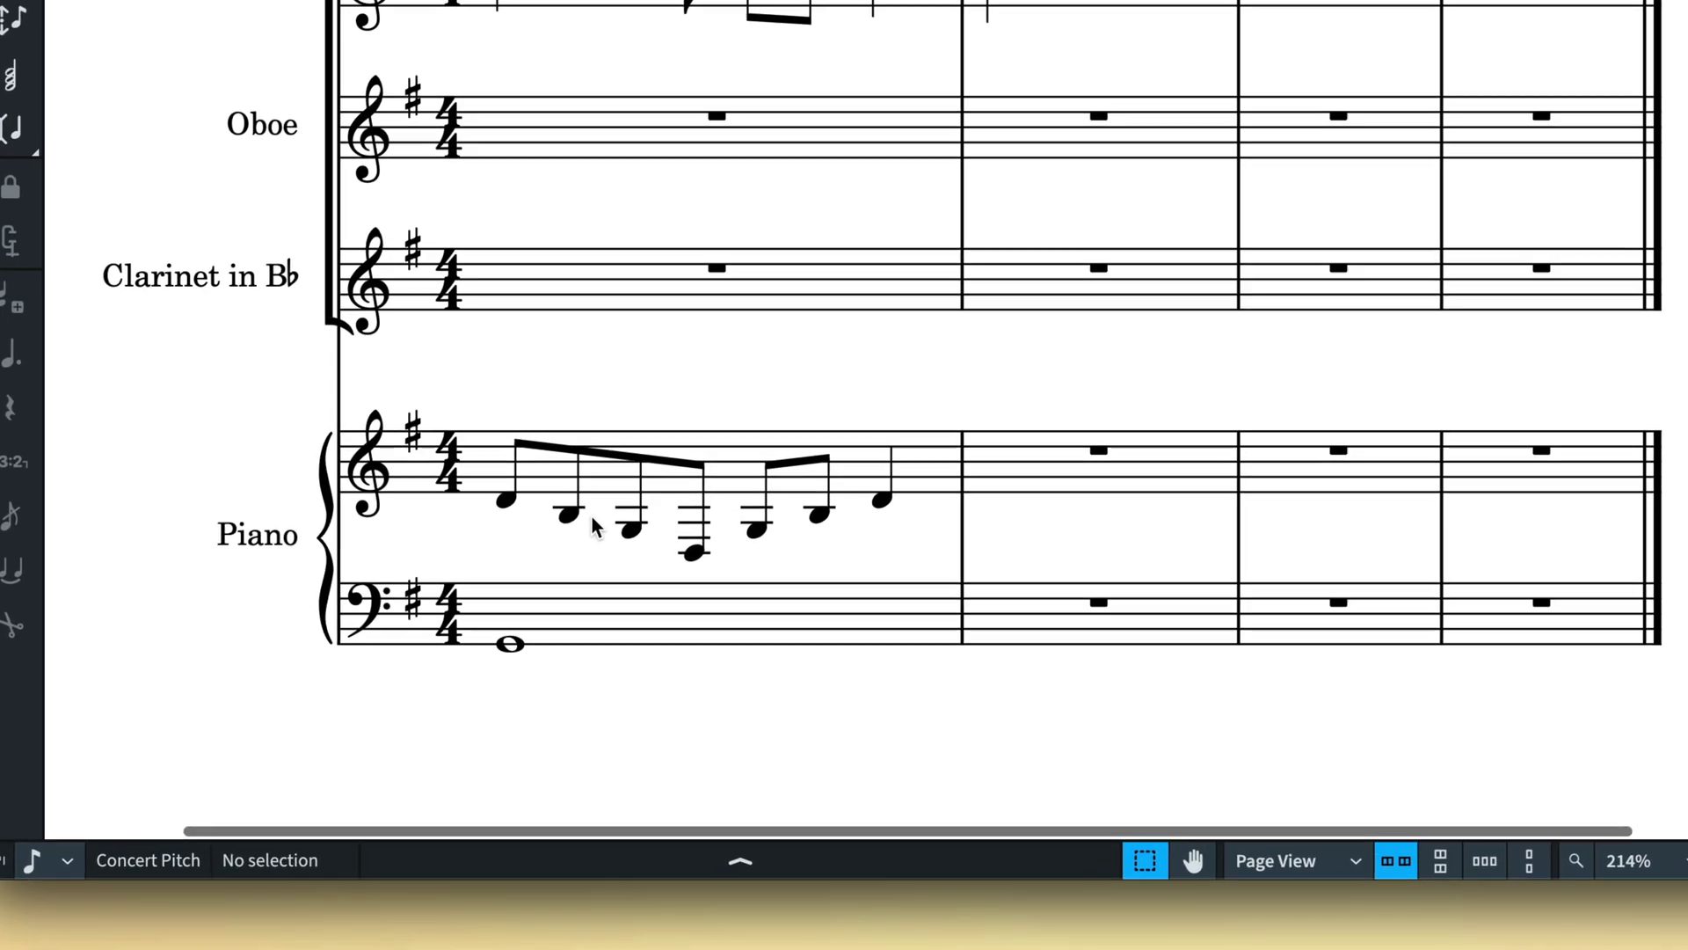
# Step: Cross three low piano notes onto the bass staff, and move the Flute notes down and back up
pyautogui.moveTo(575, 454); pyautogui.dragTo(804, 510)
pyautogui.press('m')
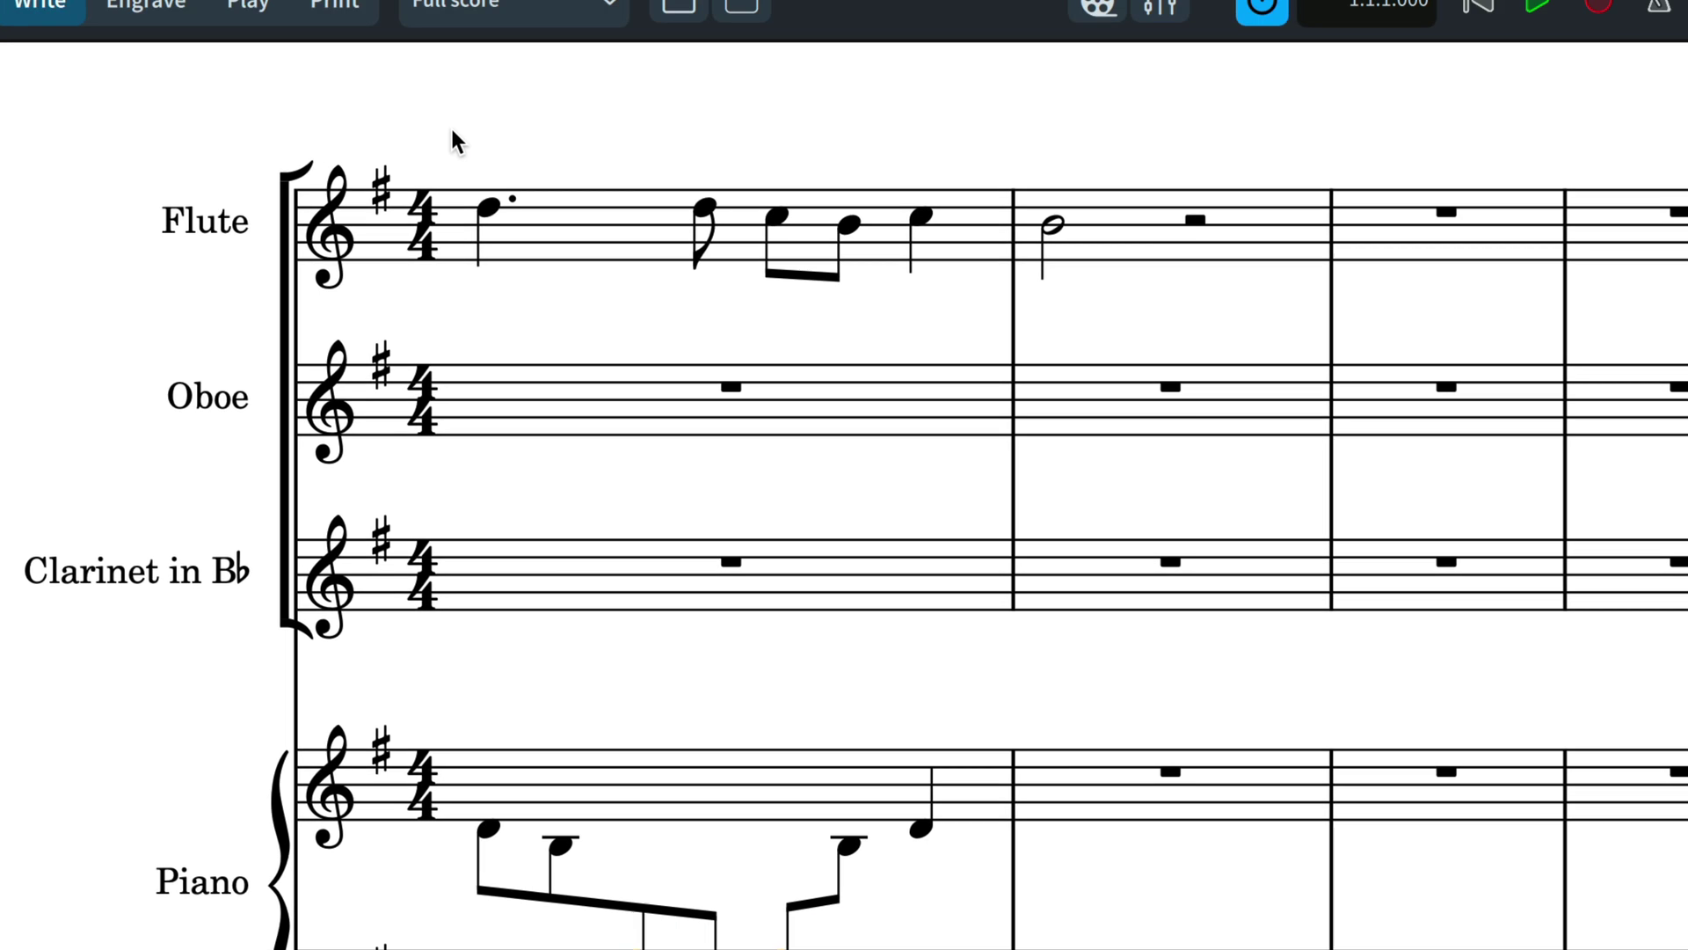
pyautogui.moveTo(452, 130); pyautogui.dragTo(1097, 298)
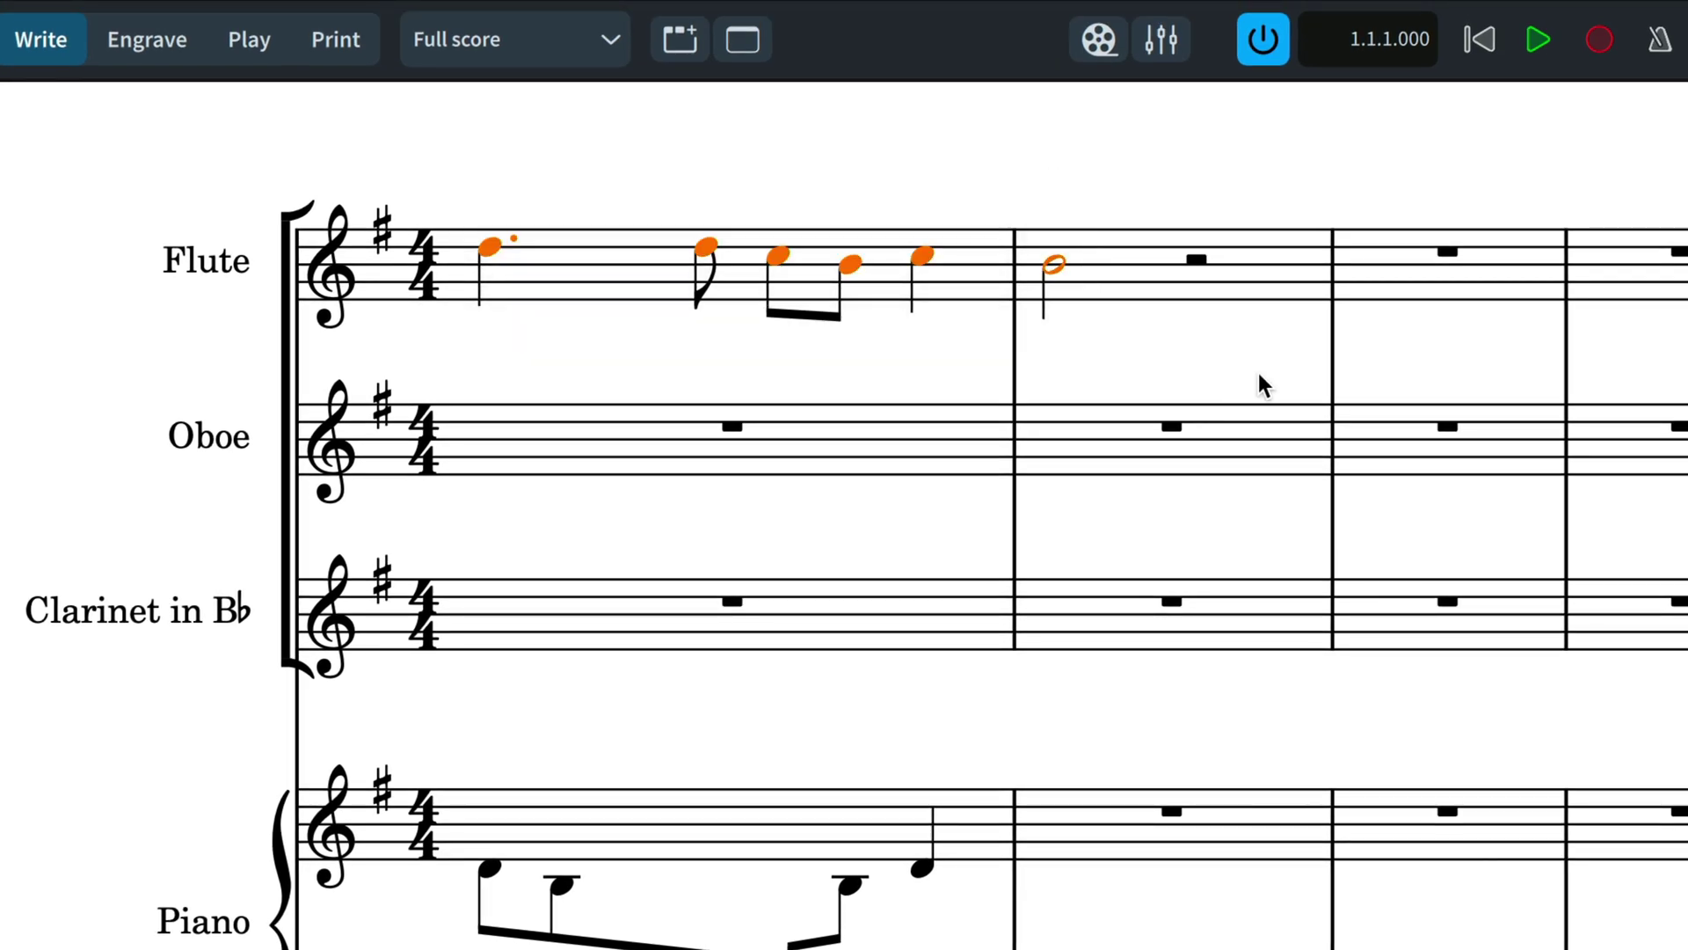
pyautogui.hotkey('alt', 'm')
pyautogui.hotkey('alt', 'm')
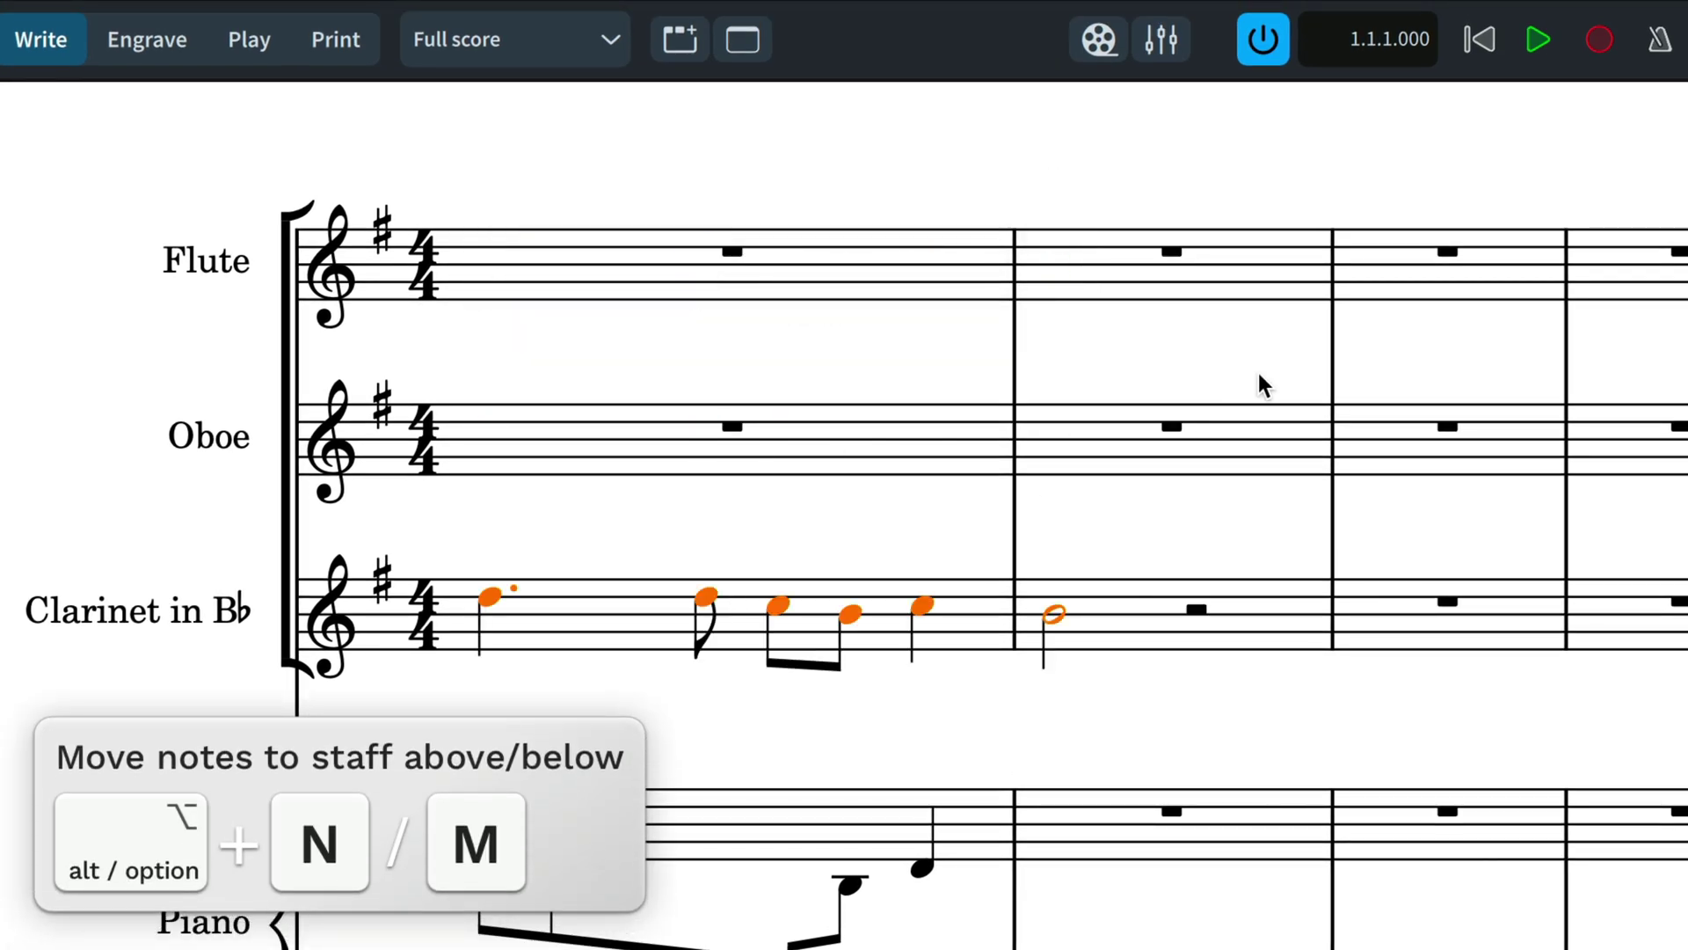
pyautogui.hotkey('alt', 'n')
pyautogui.hotkey('alt', 'n')
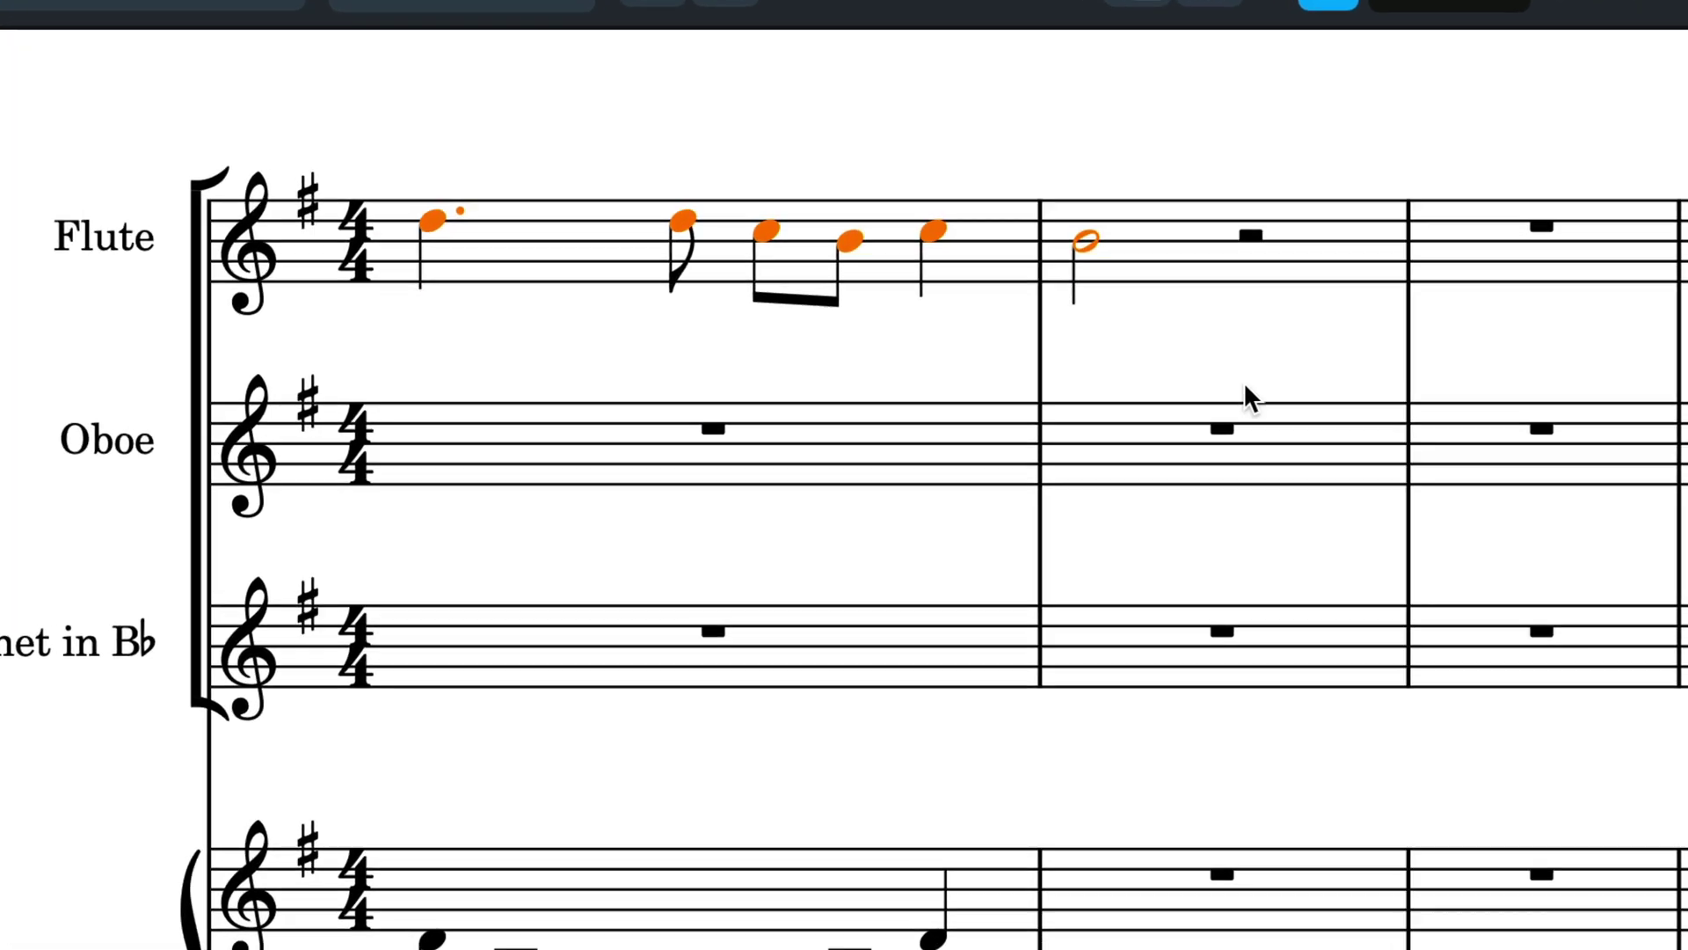
# Step: Duplicate the selected Flute notes onto the Oboe staff via Paste Special
pyautogui.rightClick(675, 90)
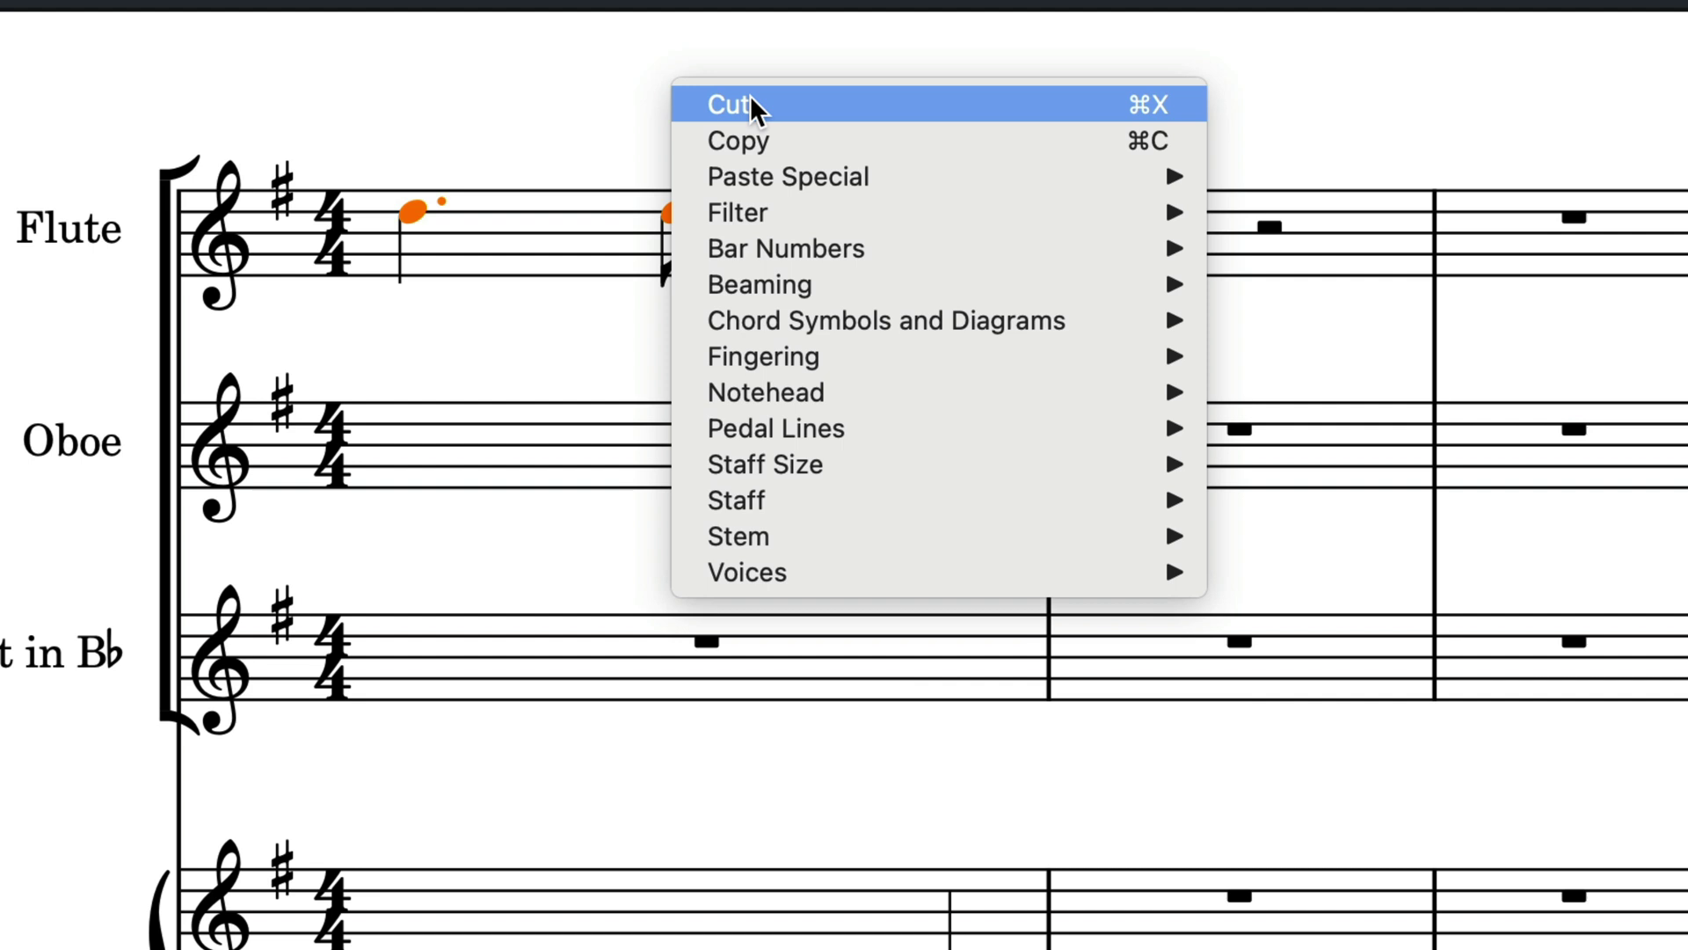
pyautogui.moveTo(883, 178)
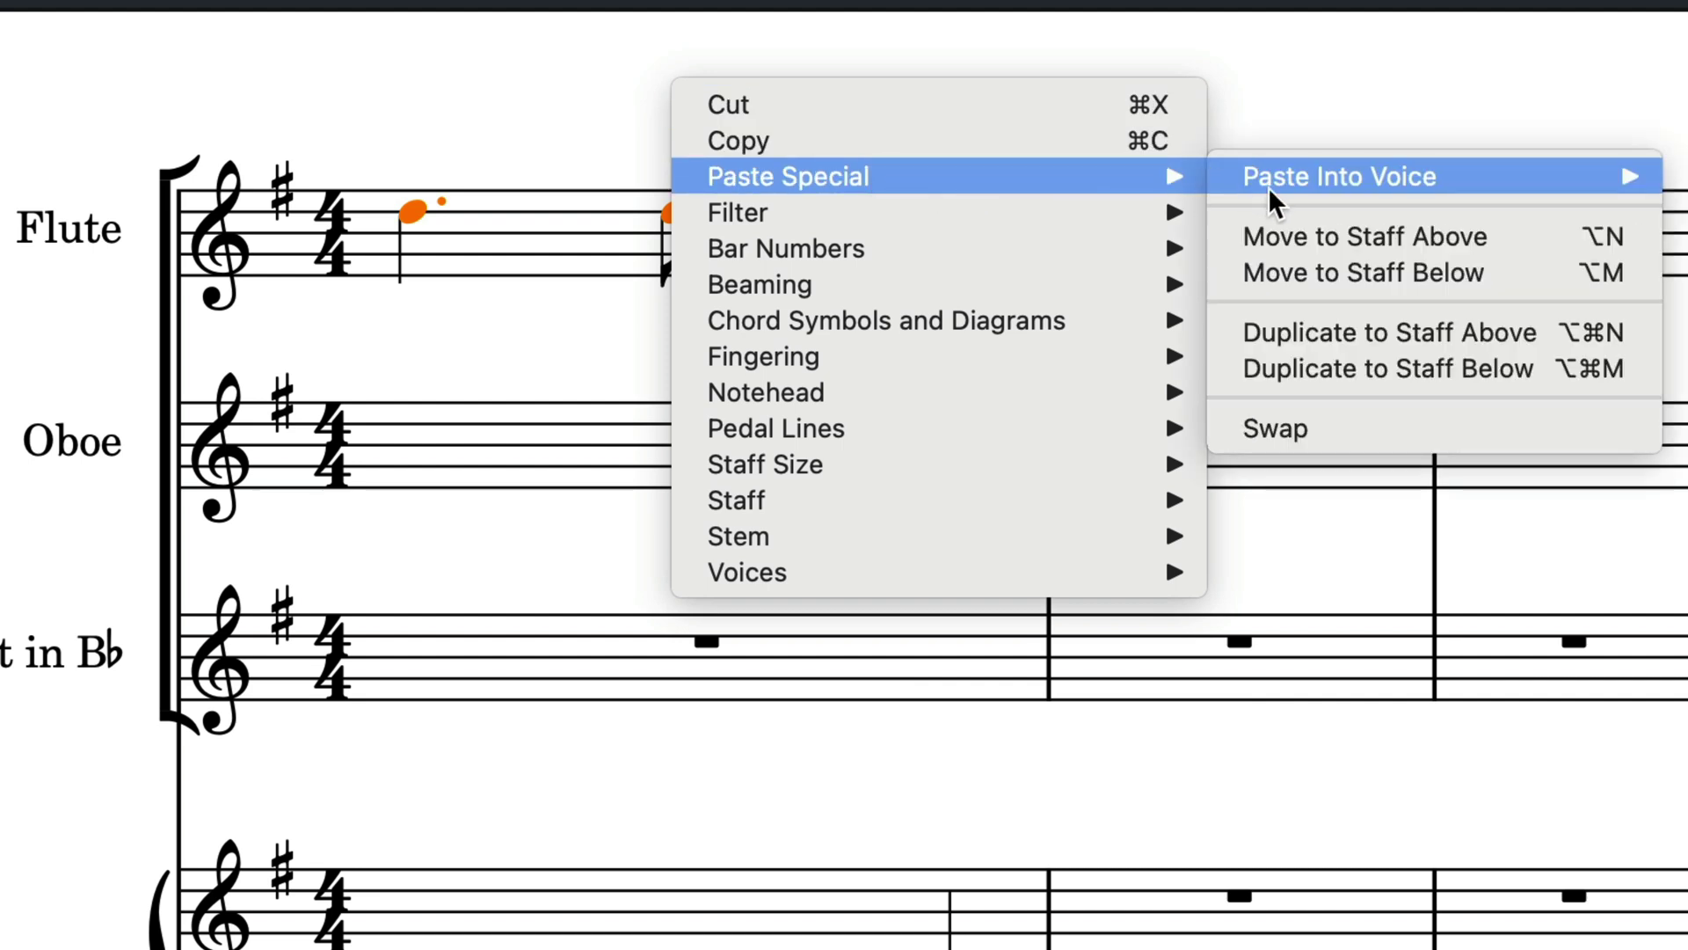
pyautogui.click(1543, 370)
# Step: Duplicate the Oboe notes onto the Clarinet in B♭ staff using the jump bar
pyautogui.write('j')
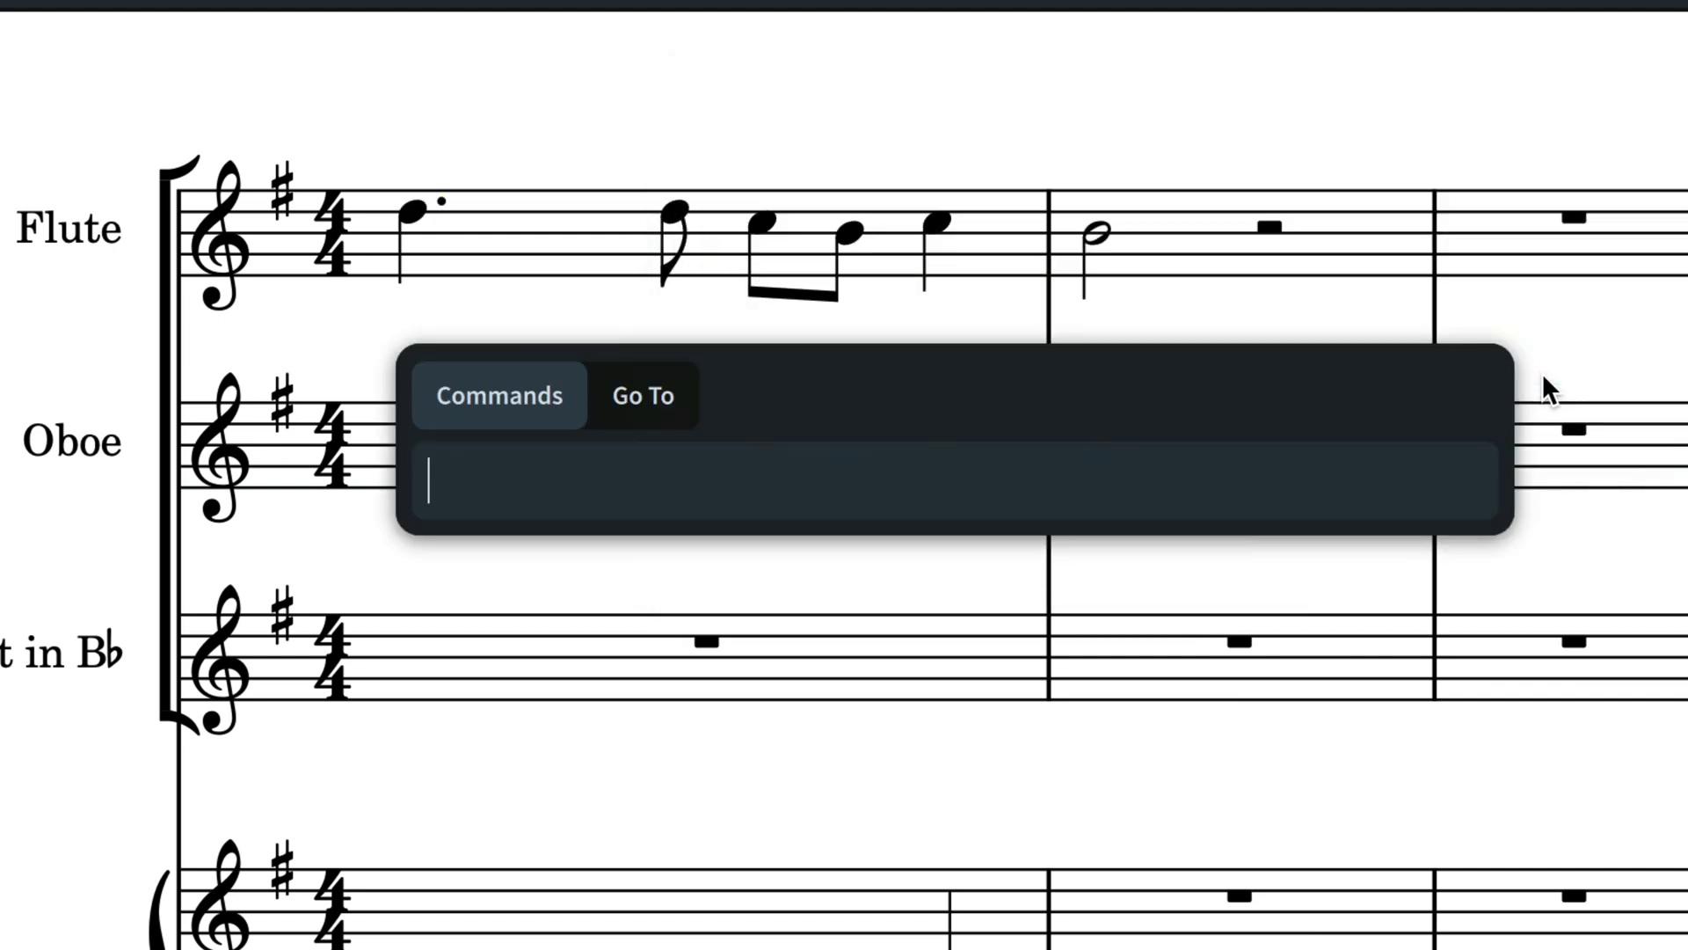
pyautogui.write('duplic')
pyautogui.press('Down')
pyautogui.press('Down')
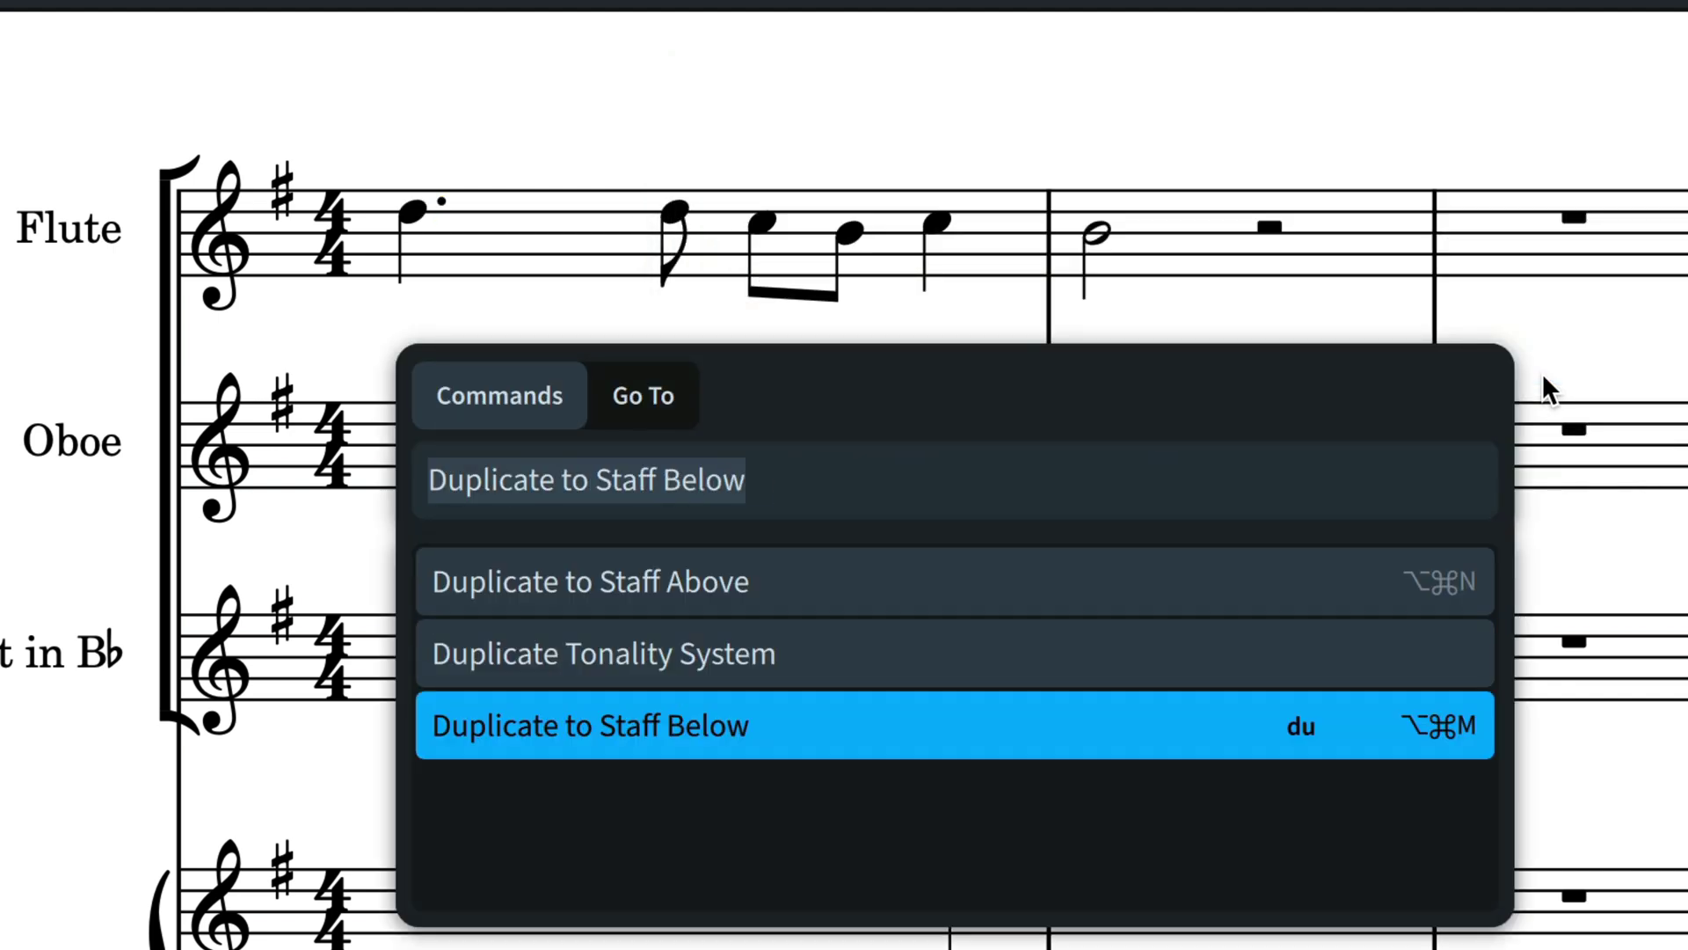
pyautogui.press('Return')
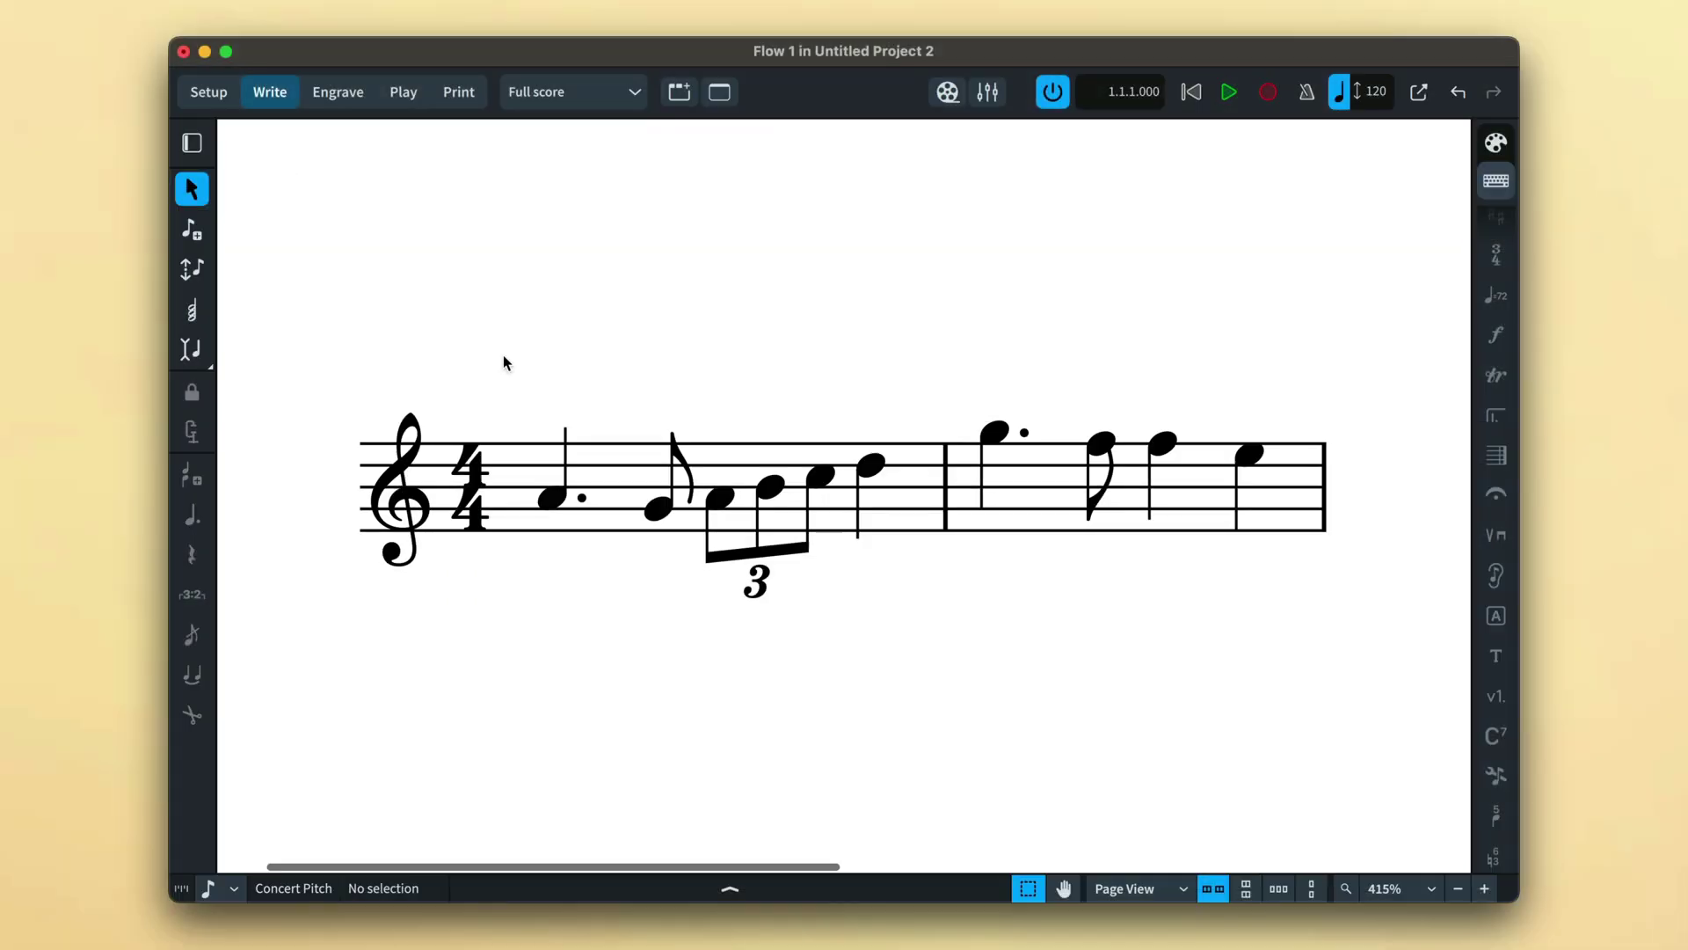
# Step: Select bars 1–2, add a fifth above every note, then open the Transpose dialog
pyautogui.moveTo(501, 356); pyautogui.dragTo(1323, 683)
pyautogui.click(1498, 777)
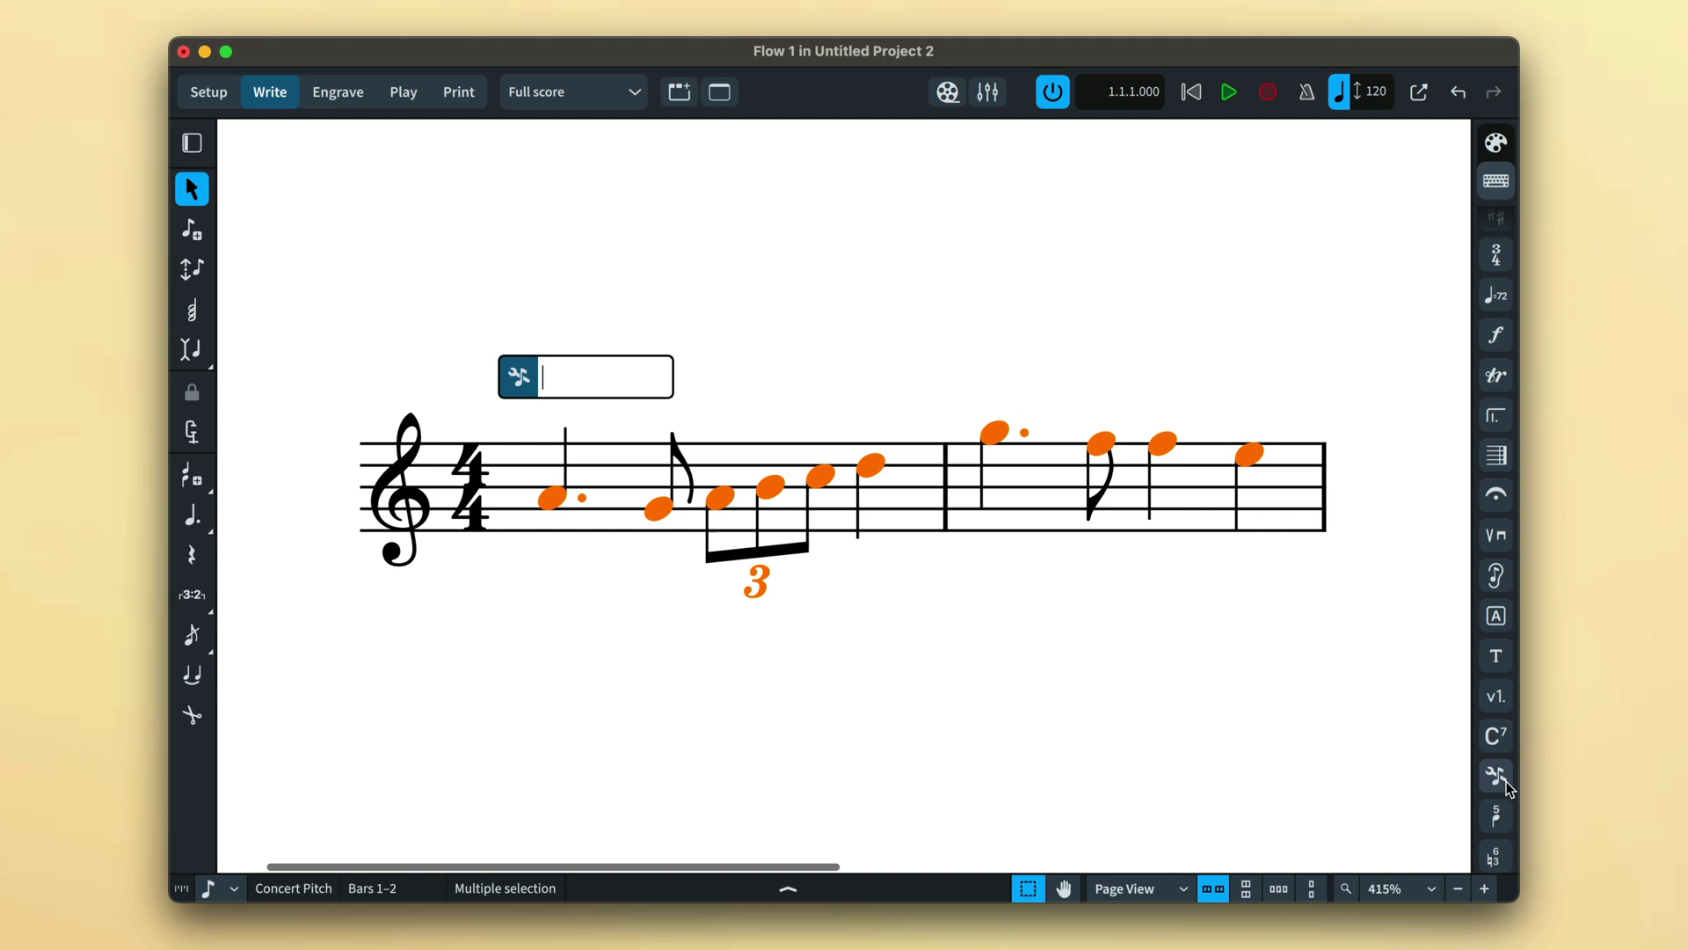
pyautogui.write('5')
pyautogui.press('Return')
pyautogui.write('j')
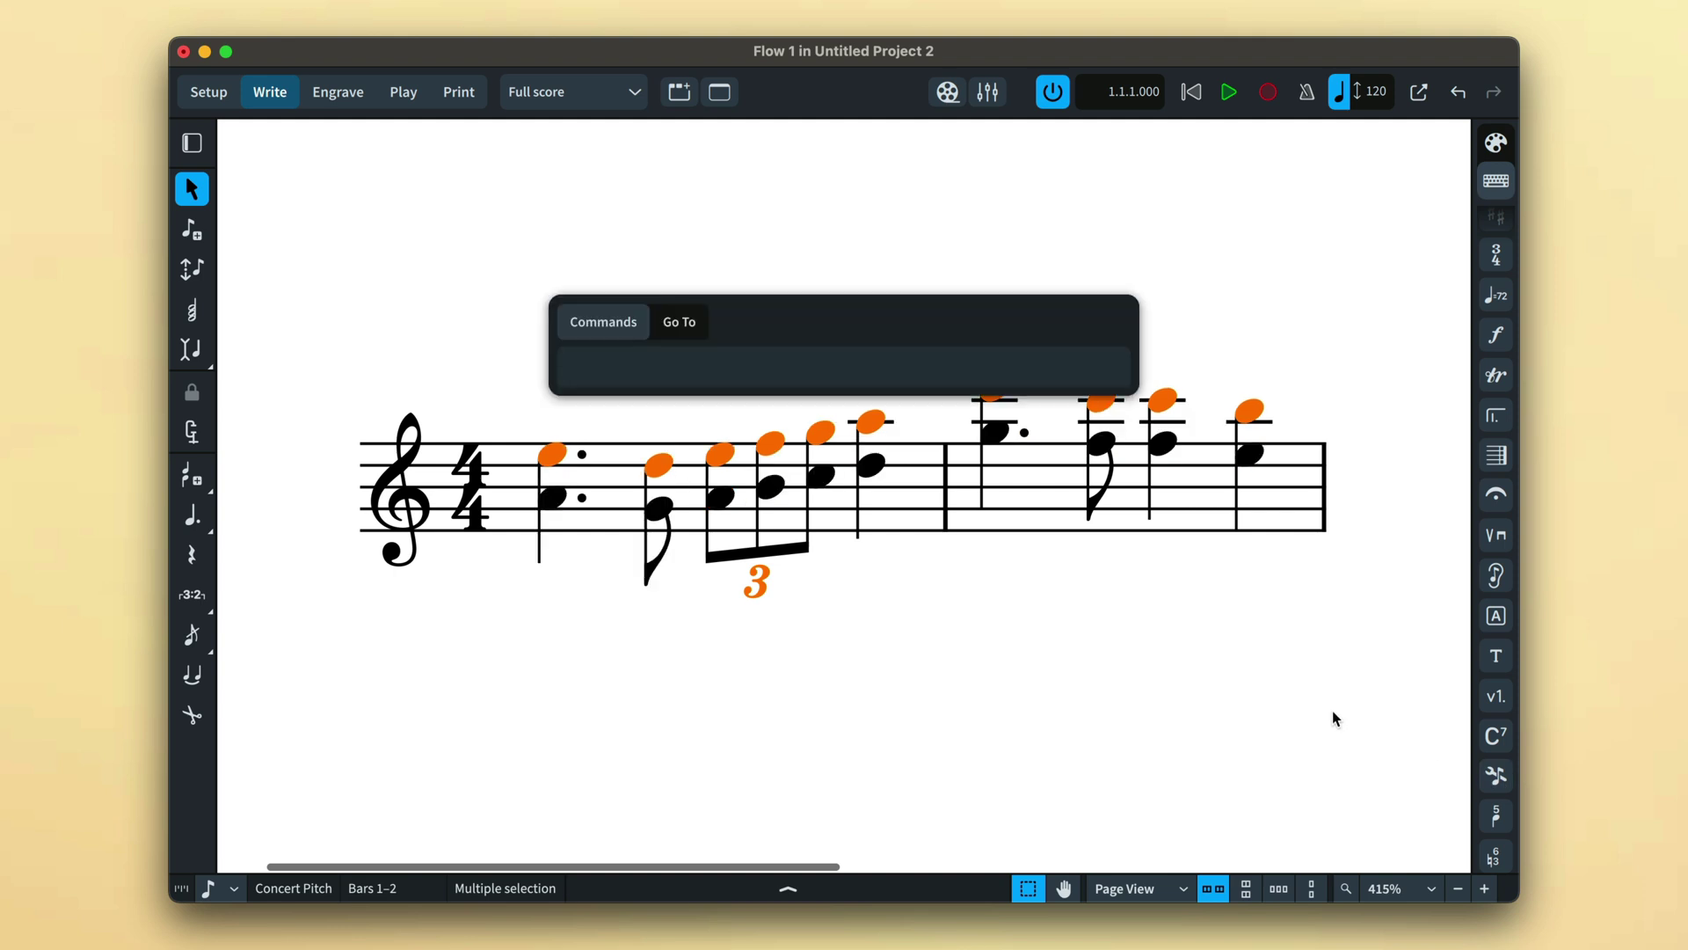
pyautogui.write('t')
pyautogui.press('Return')
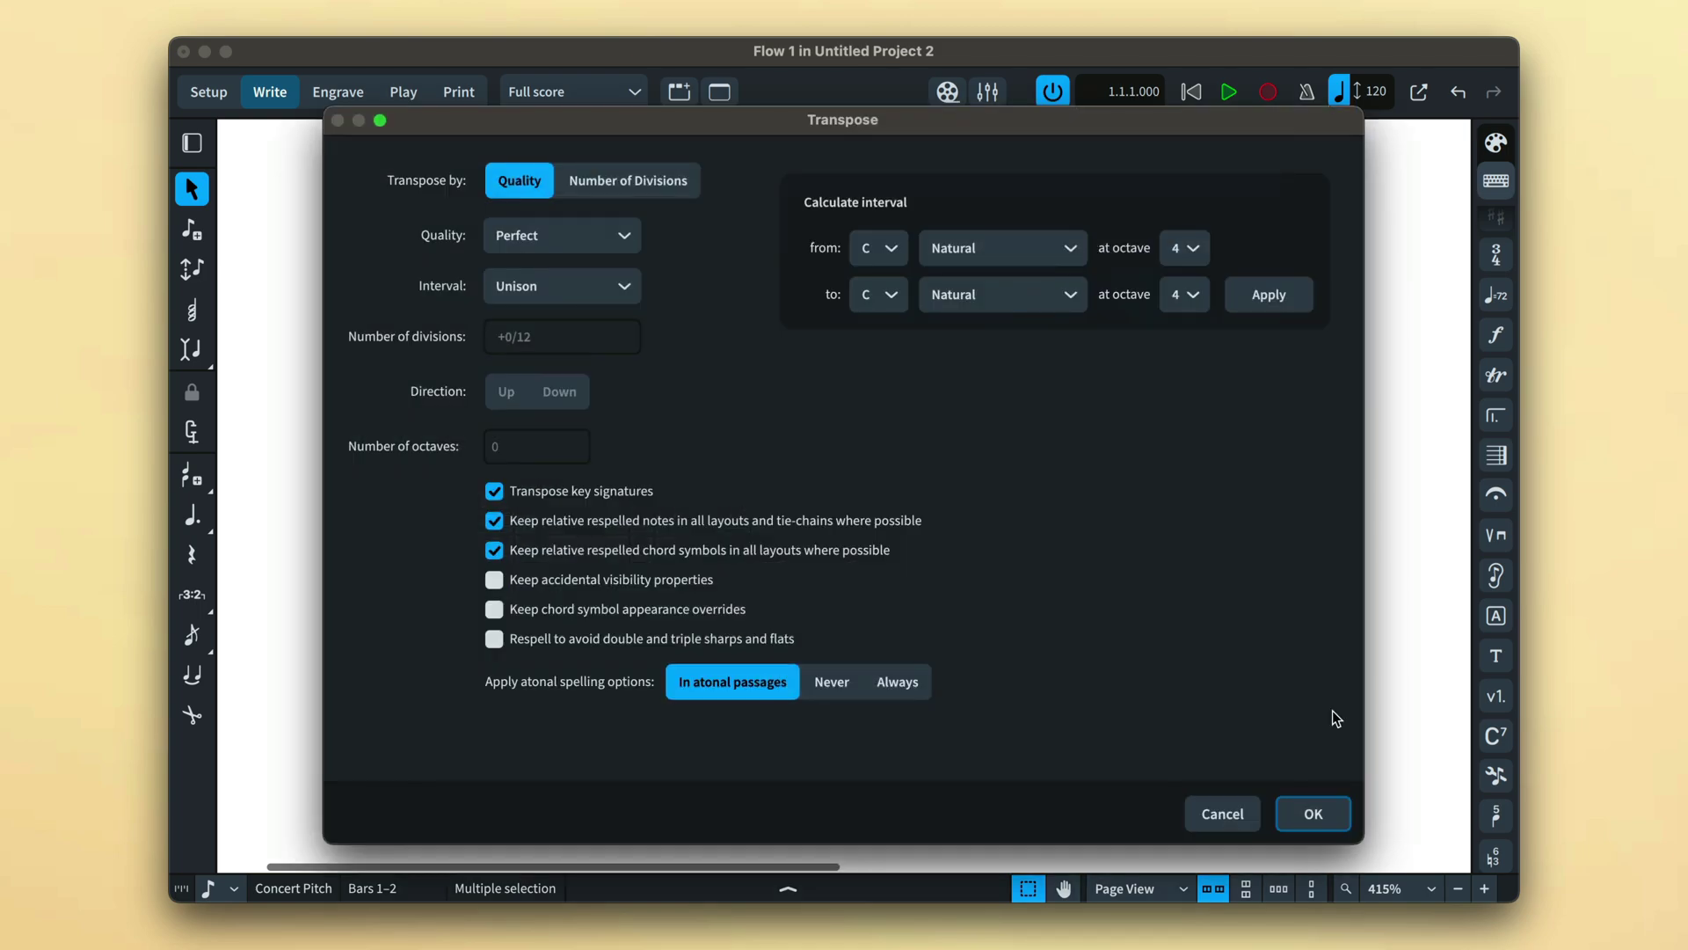